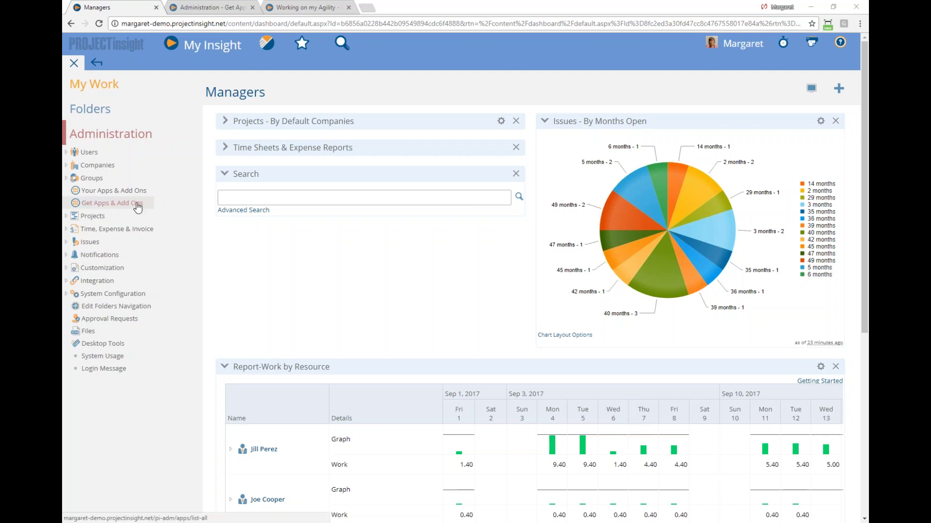
Install the Agile & Scrum app from the available apps and add-ons
left_click(156, 7)
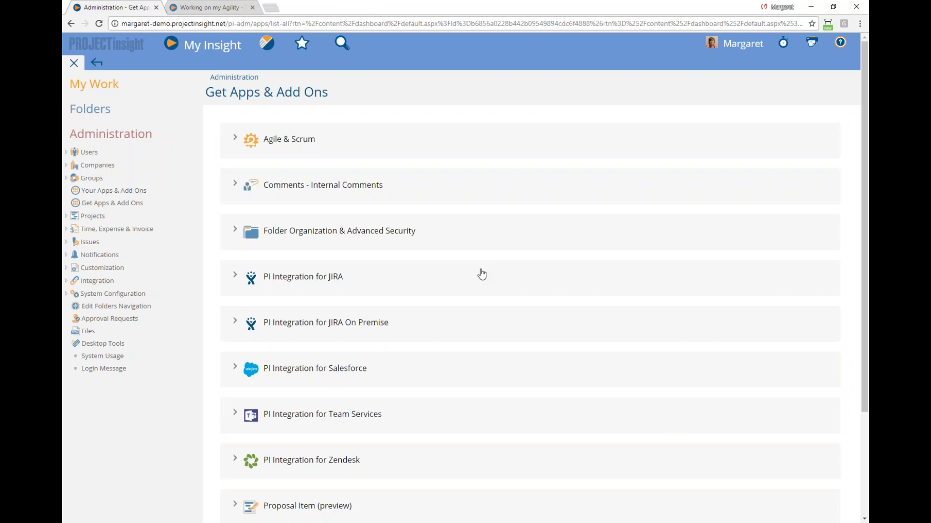
left_click(324, 148)
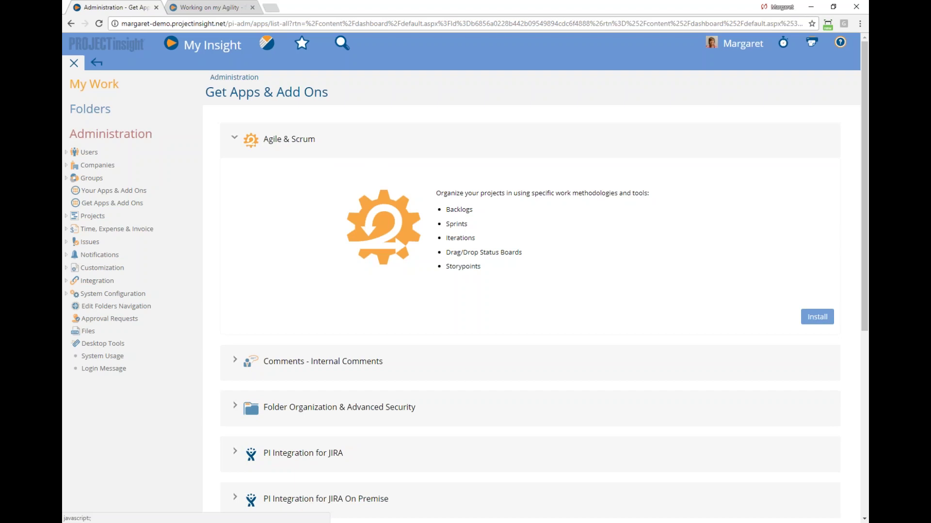
left_click(817, 320)
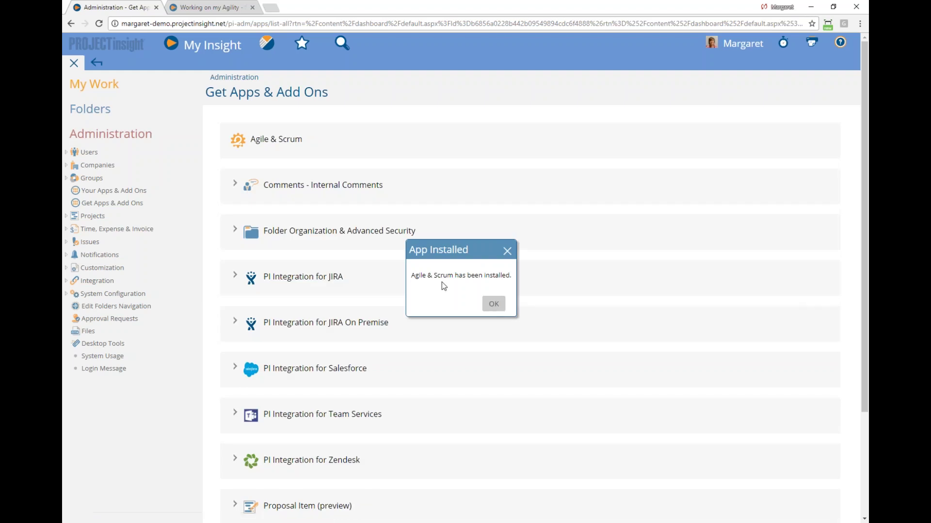
left_click(494, 306)
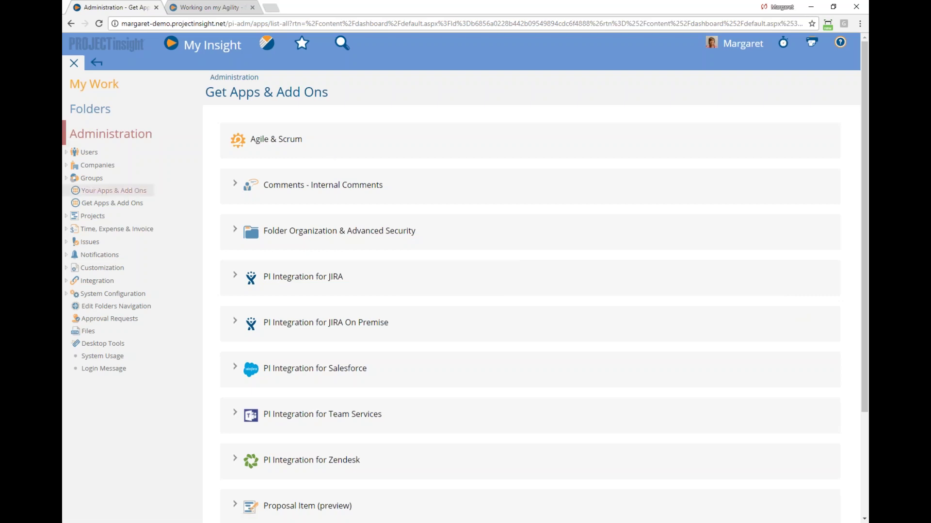
Check the list of installed apps and add-ons, and open the Agile folder
left_click(139, 192)
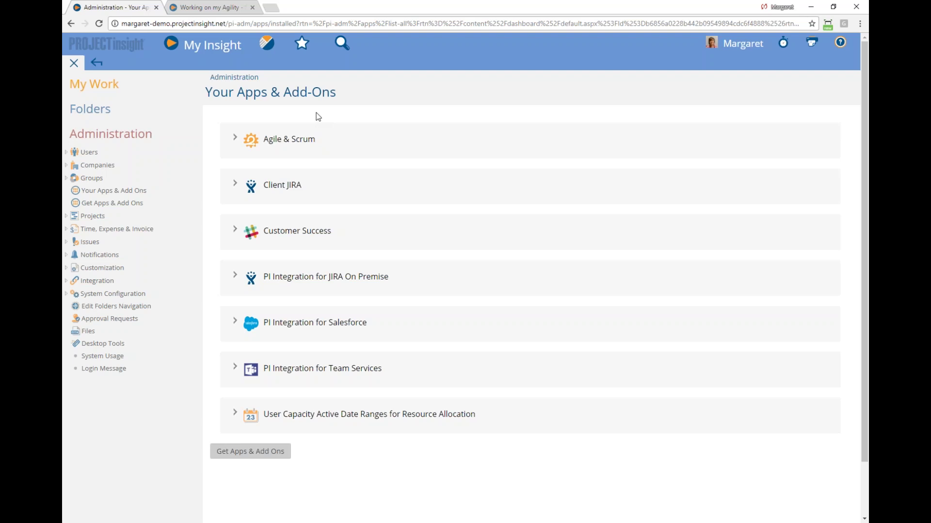
left_click(106, 114)
left_click(89, 152)
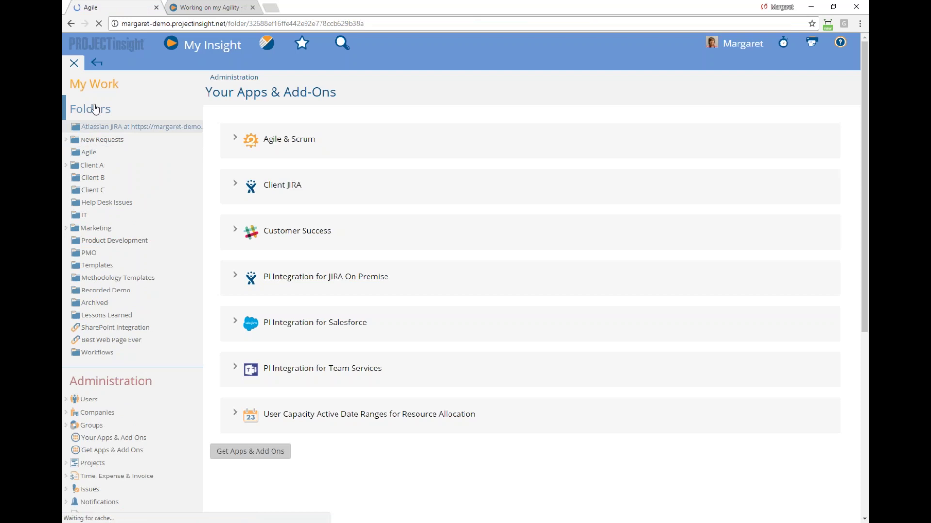
left_click(95, 108)
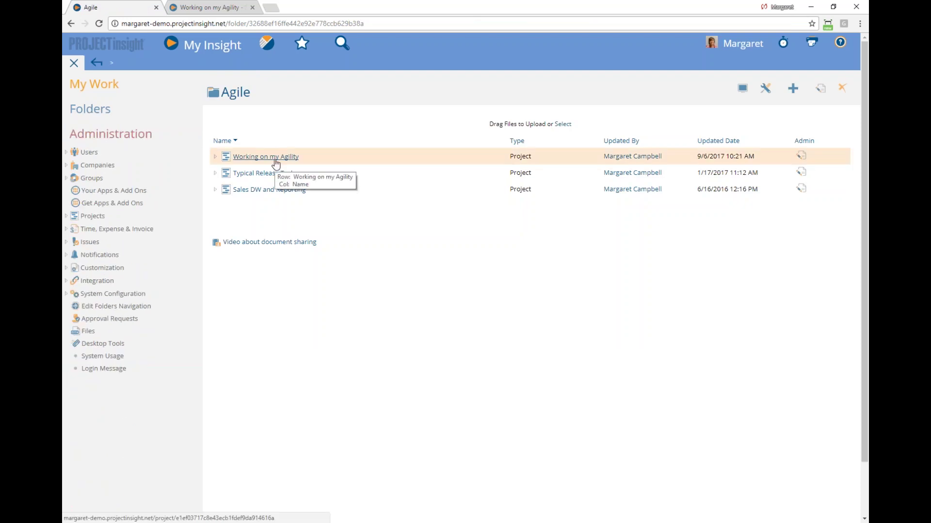
Start adding a project in the Agile folder and look through the available project templates
mouse_move(790, 88)
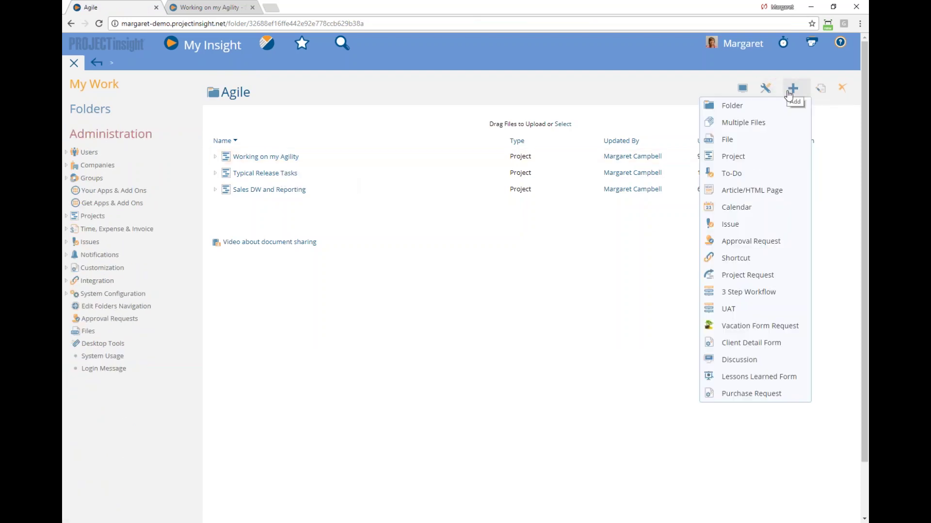
left_click(790, 162)
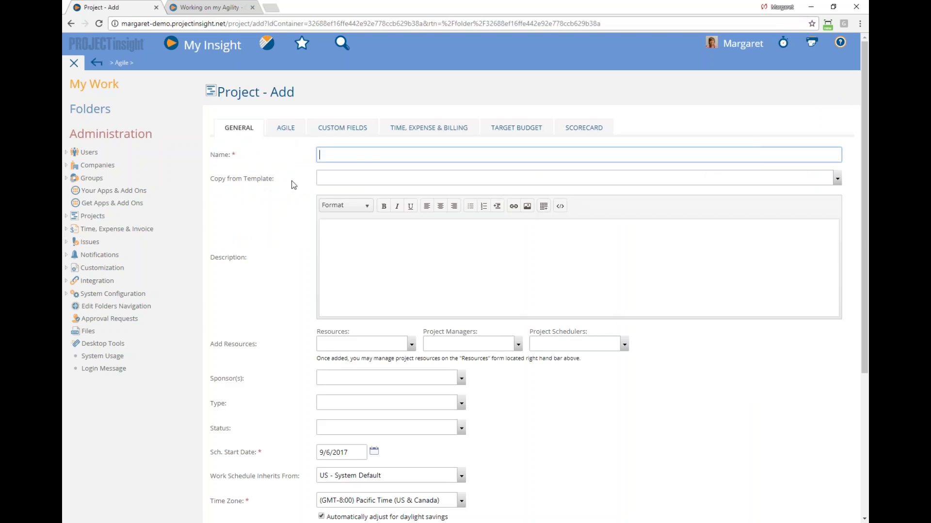
left_click(345, 180)
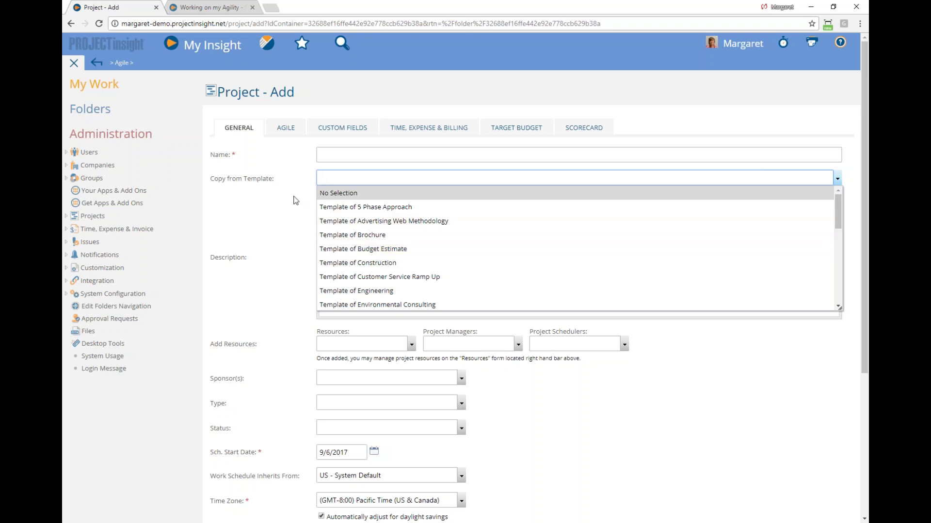
left_click(288, 145)
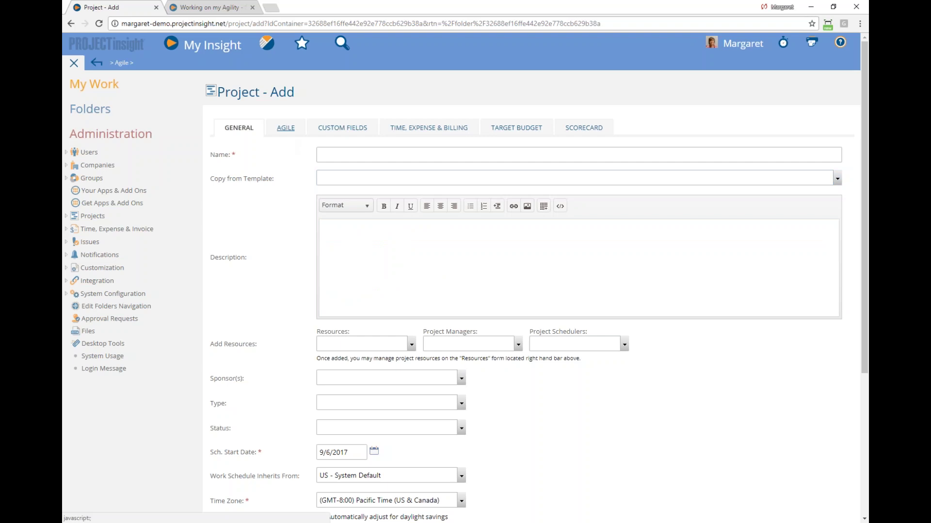
Enable agile features for the new project with a default iteration span of 14 days, and cancel the project's creation
left_click(285, 128)
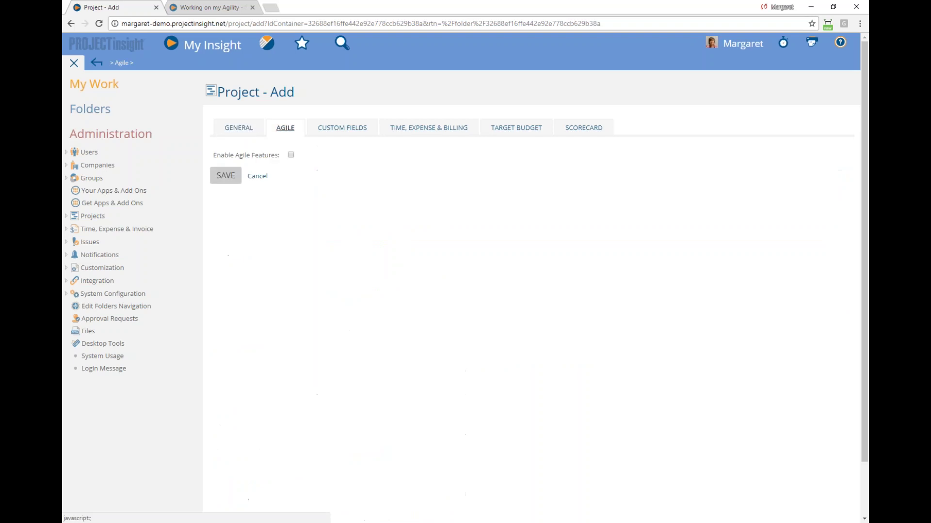
left_click(291, 155)
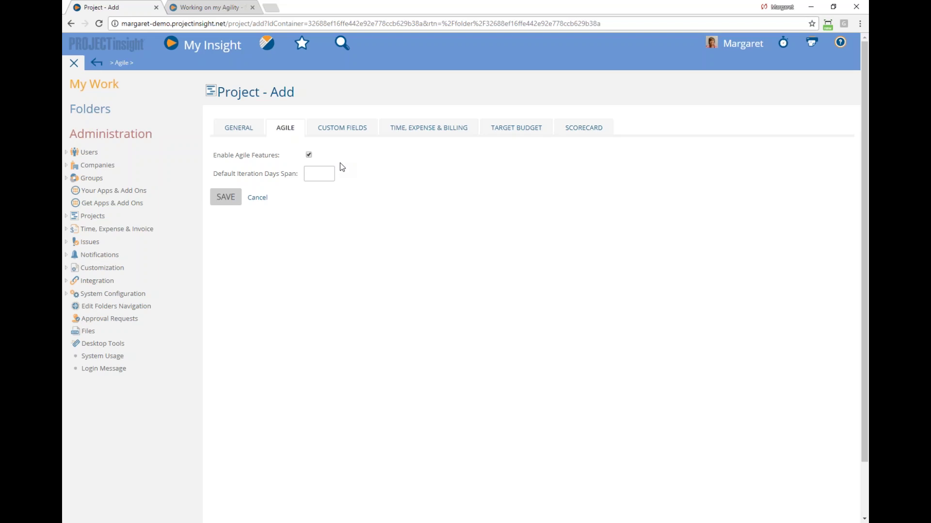
left_click(320, 173)
left_click(315, 174)
key("Down")
key("Return")
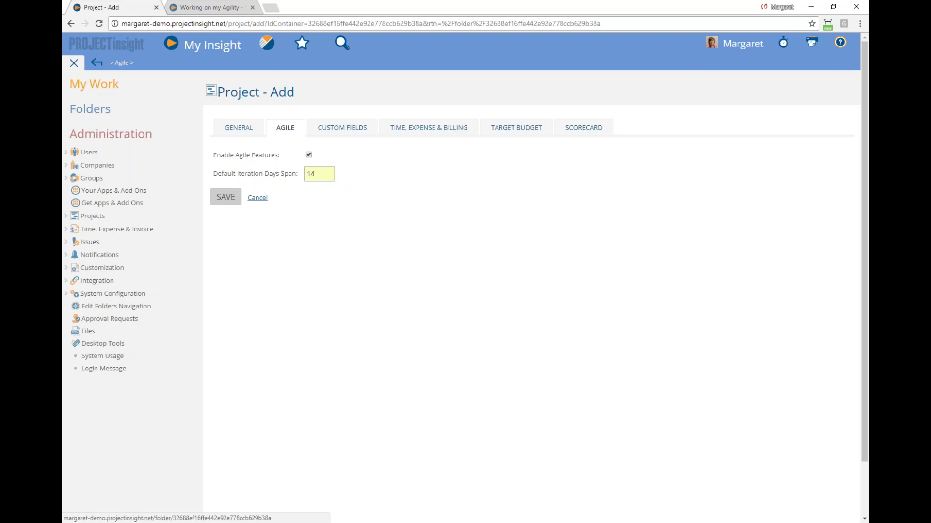
left_click(257, 198)
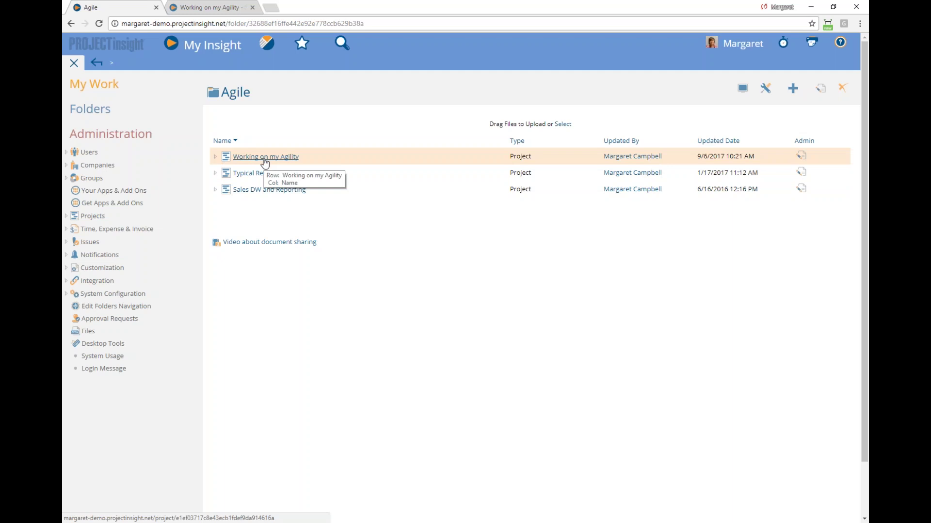
Open the Working on my Agility project's task list and view its column display options
left_click(264, 159)
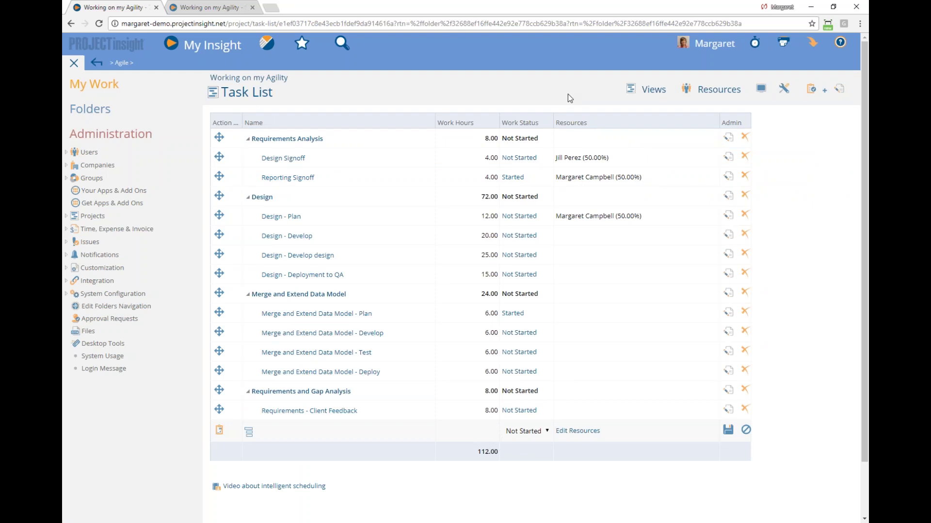
left_click(760, 90)
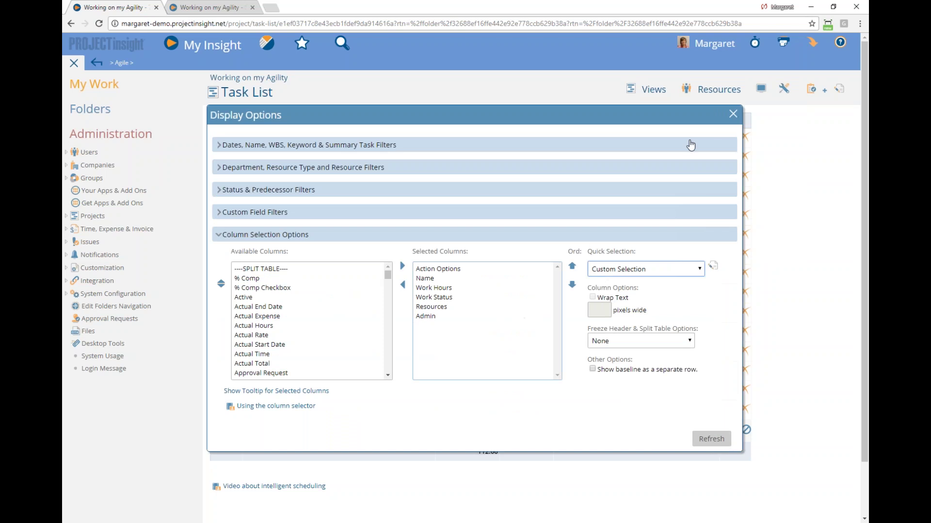
left_click(732, 116)
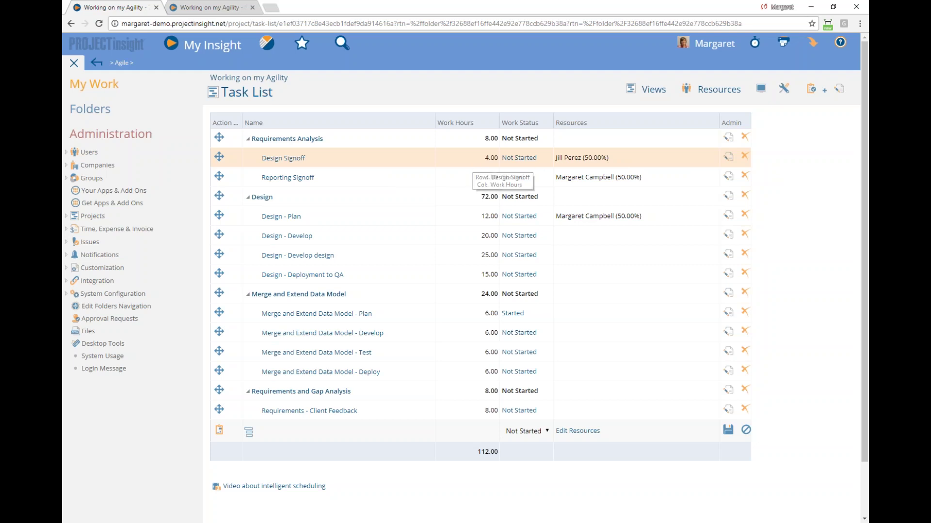
Assign the second listed person as the resource for the Design - Develop task, overriding the allocation conflicts
left_click(612, 238)
left_click(579, 237)
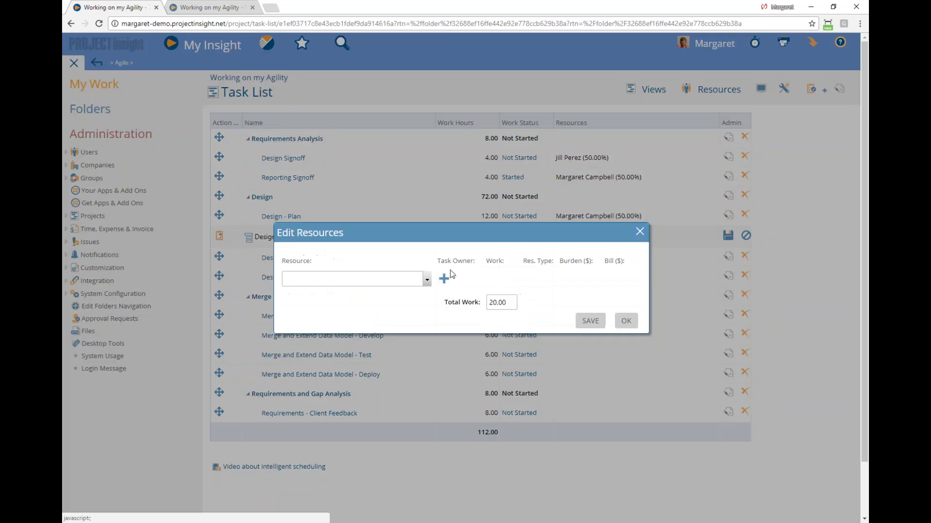
left_click(426, 281)
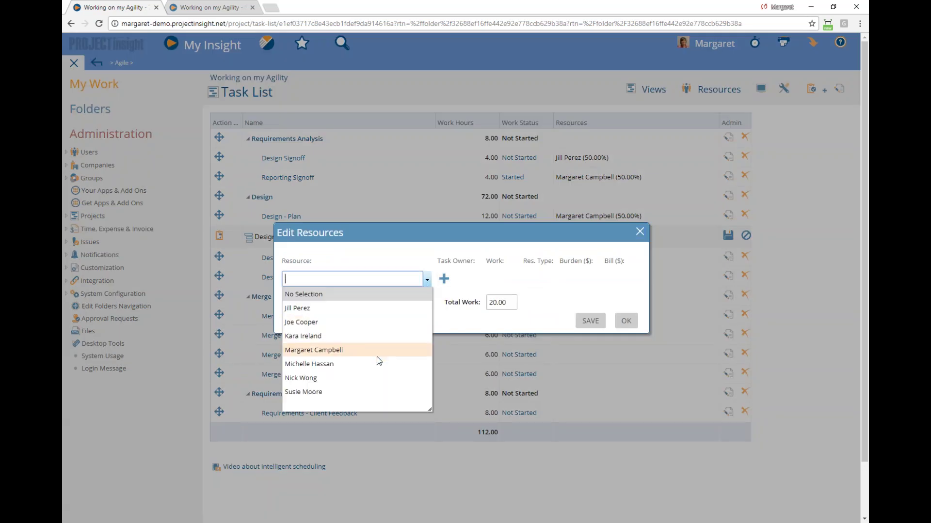
left_click(364, 322)
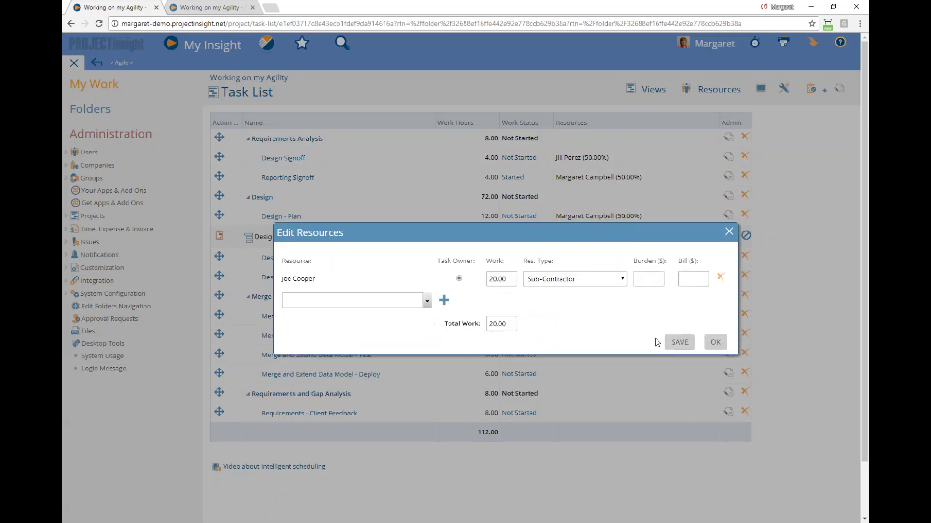
left_click(679, 343)
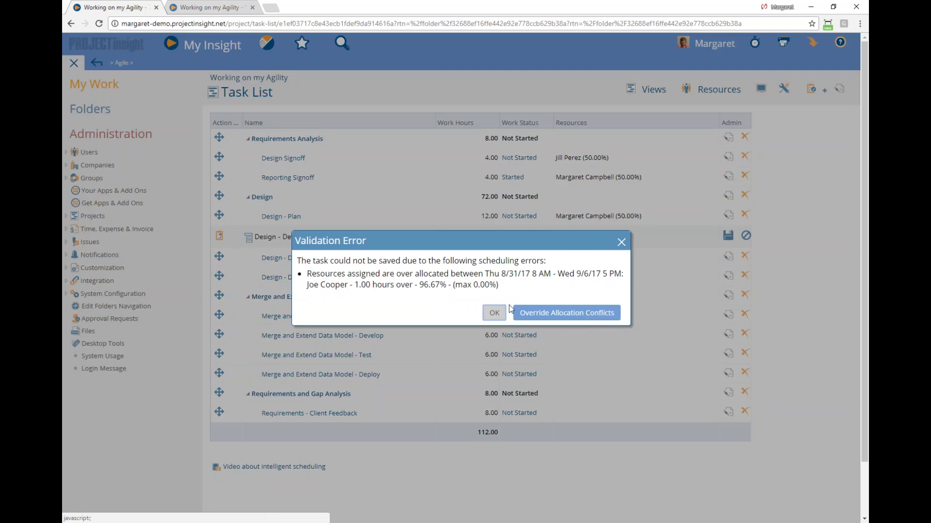
left_click(566, 313)
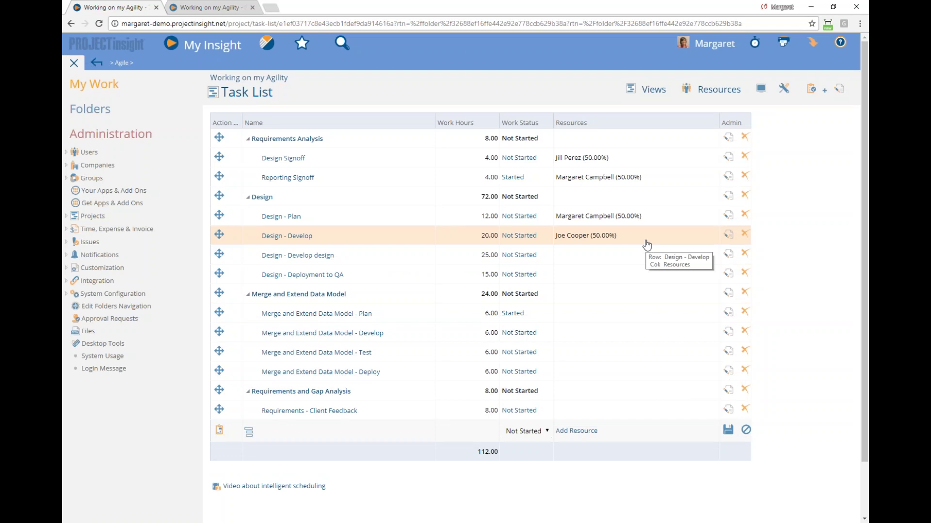
Add a sprint named Sprint 4 with a start date of 10/9/2017 to the project's sprints
left_click(653, 92)
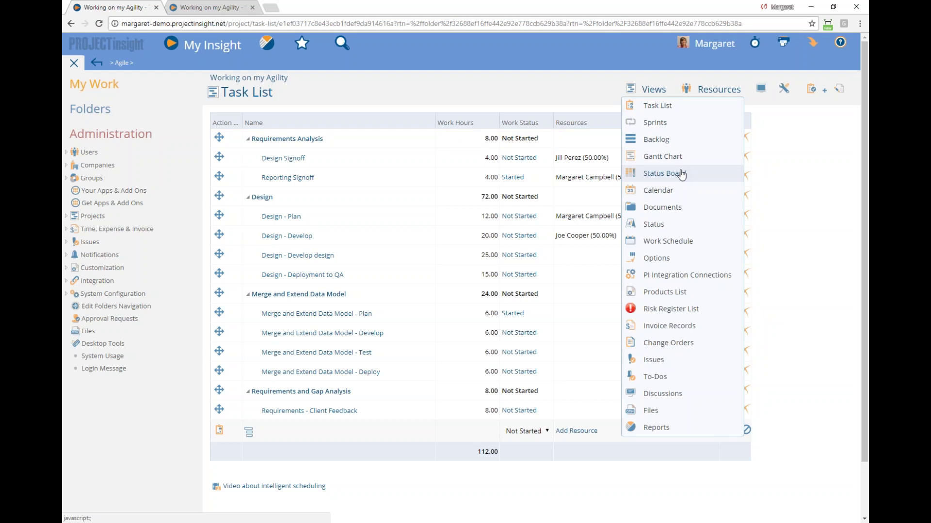
left_click(672, 130)
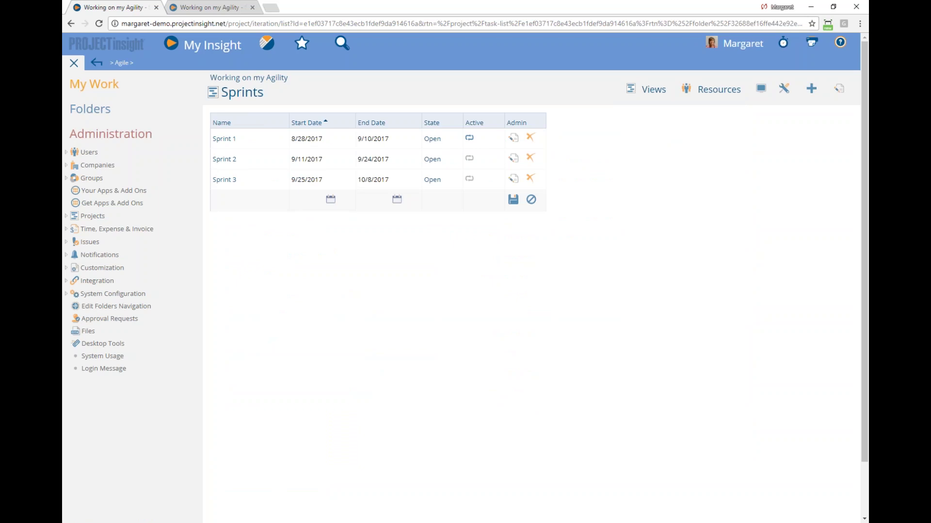
type("Sprint 4")
left_click(331, 201)
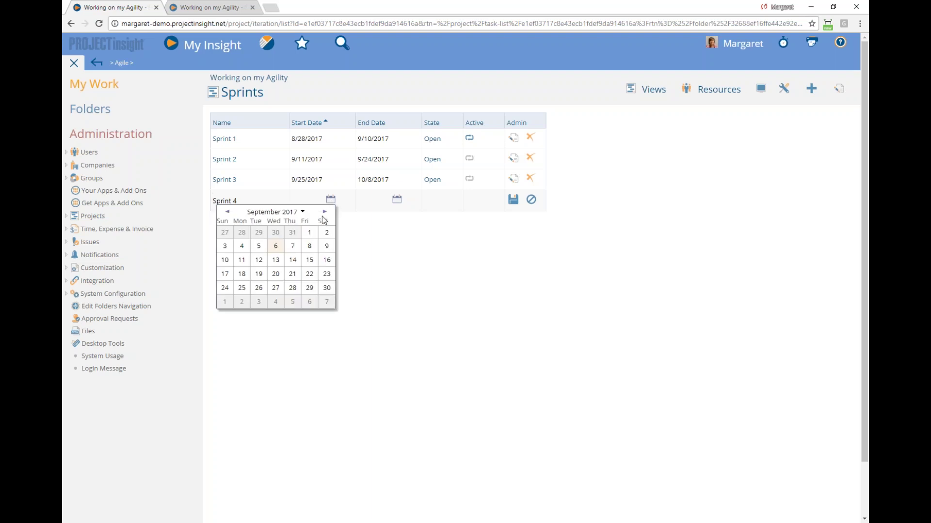
left_click(325, 211)
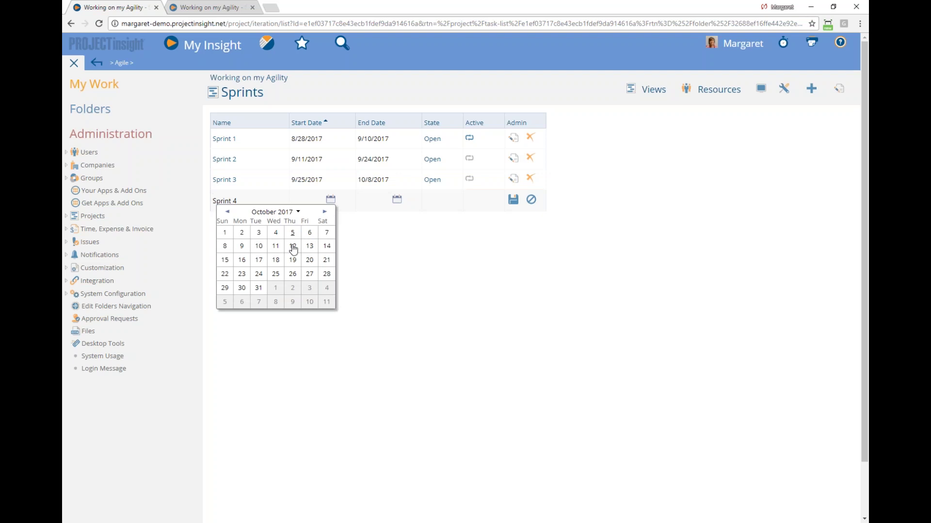
left_click(241, 247)
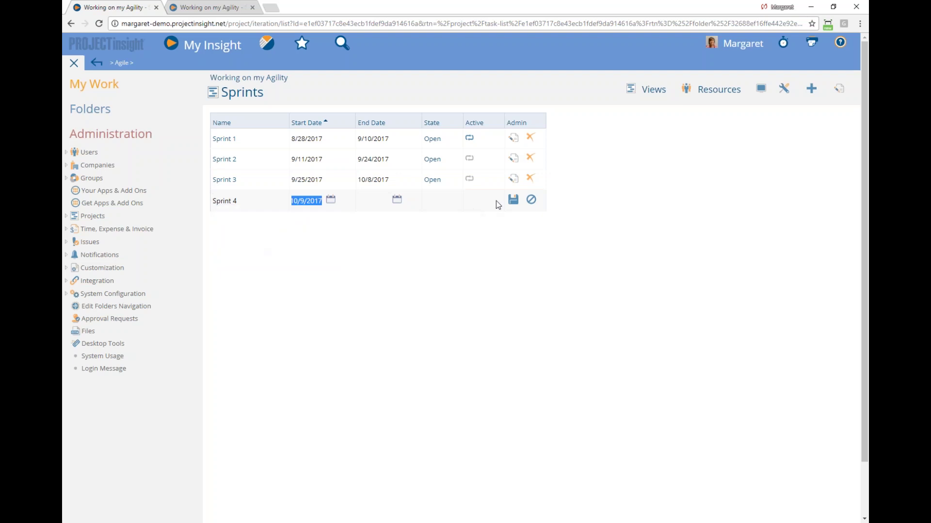
left_click(513, 199)
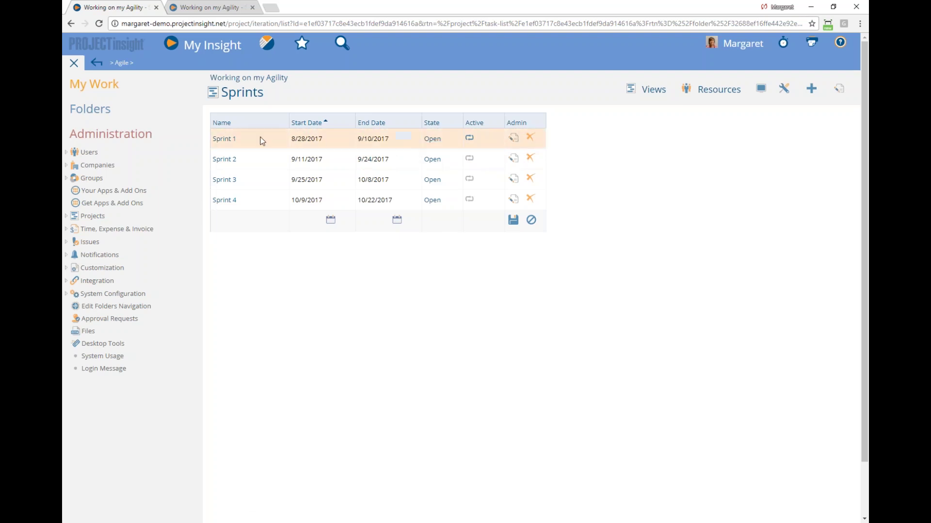
View Sprint 1's task and issue boards, and review the cards in the project's backlog
left_click(222, 139)
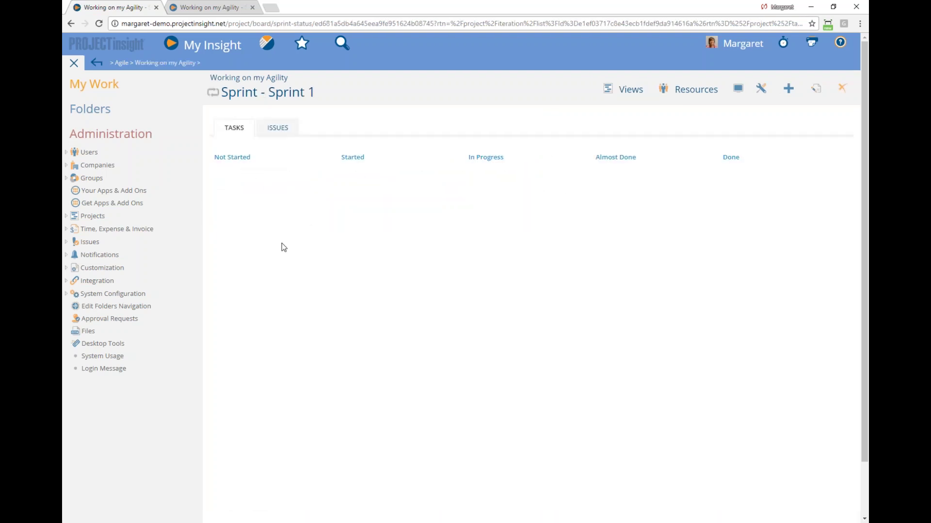
left_click(277, 128)
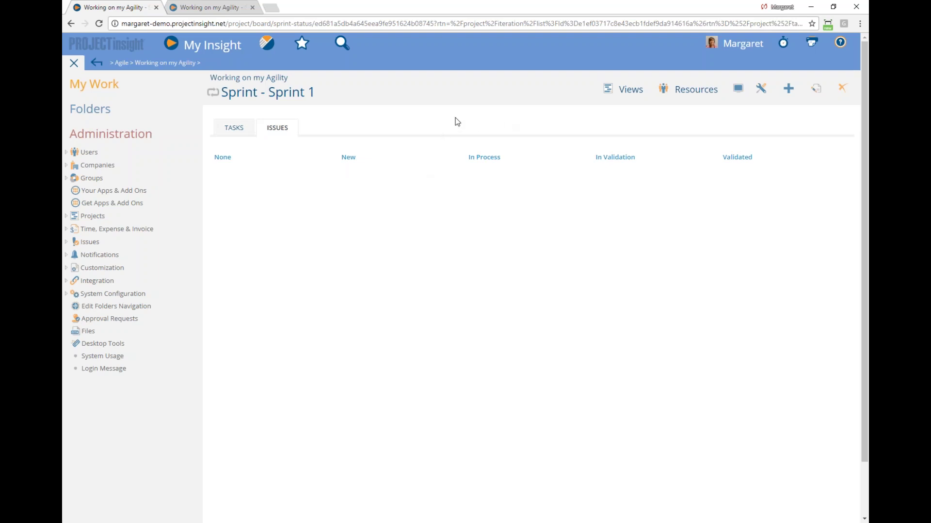
left_click(620, 90)
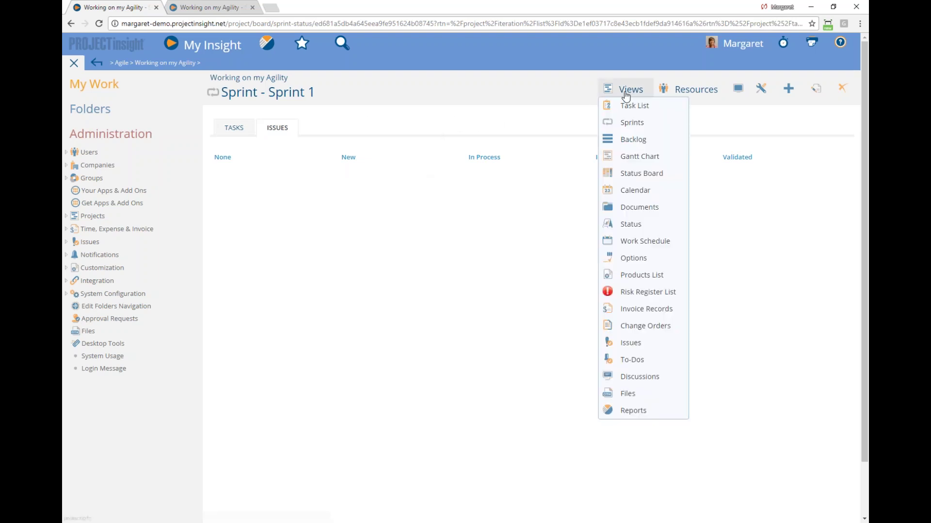
left_click(631, 140)
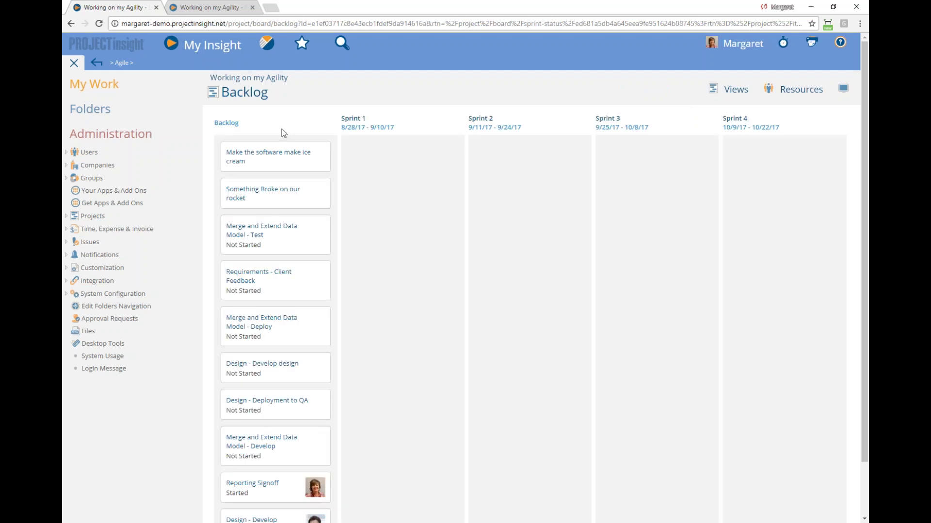
scroll(282, 129, "down", 2)
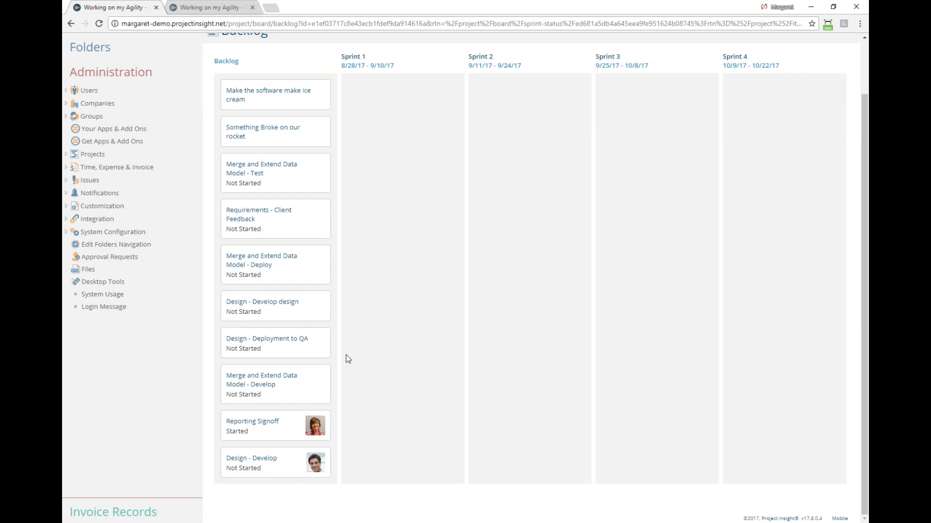
scroll(418, 371, "up", 2)
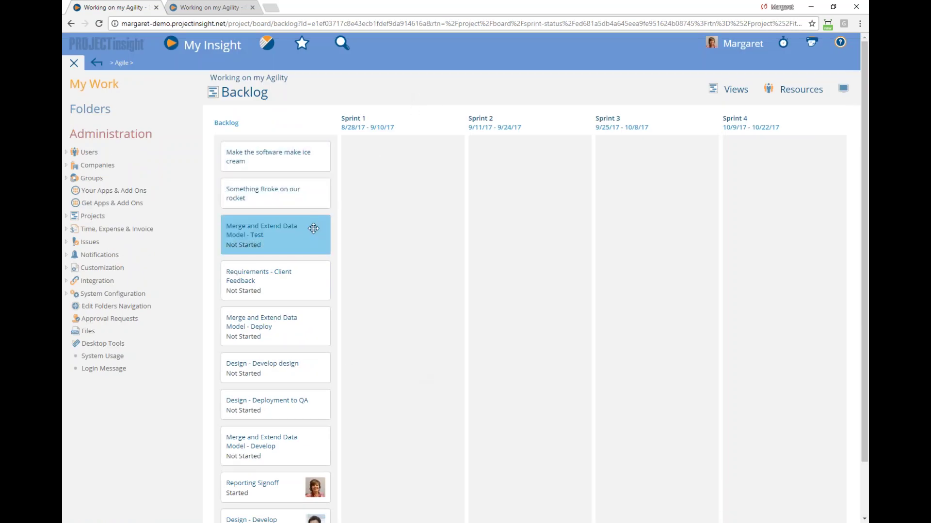
Move the Reporting Signoff, Design - Develop and Design - Develop design cards from the backlog into Sprint 1
left_click_drag(303, 241, 252, 232)
left_click_drag(271, 486, 402, 156)
left_click_drag(277, 490, 360, 277)
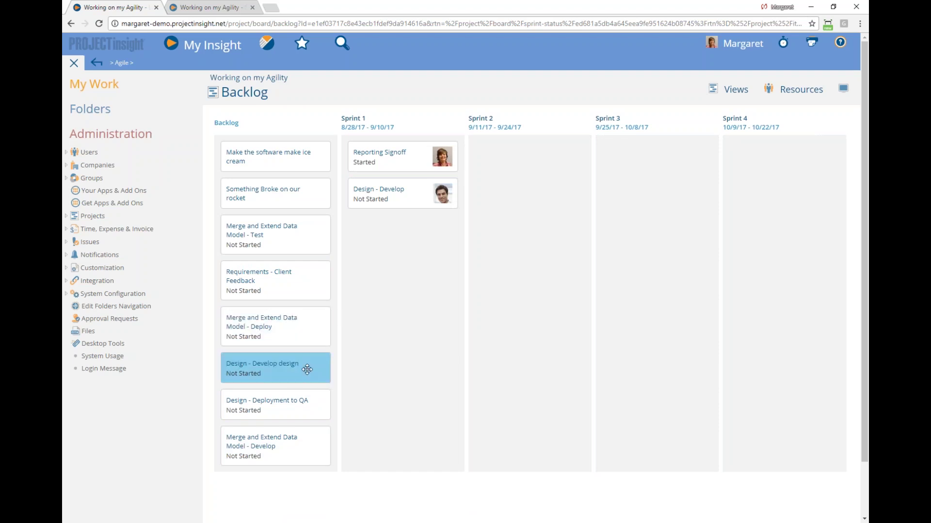
left_click_drag(305, 366, 382, 306)
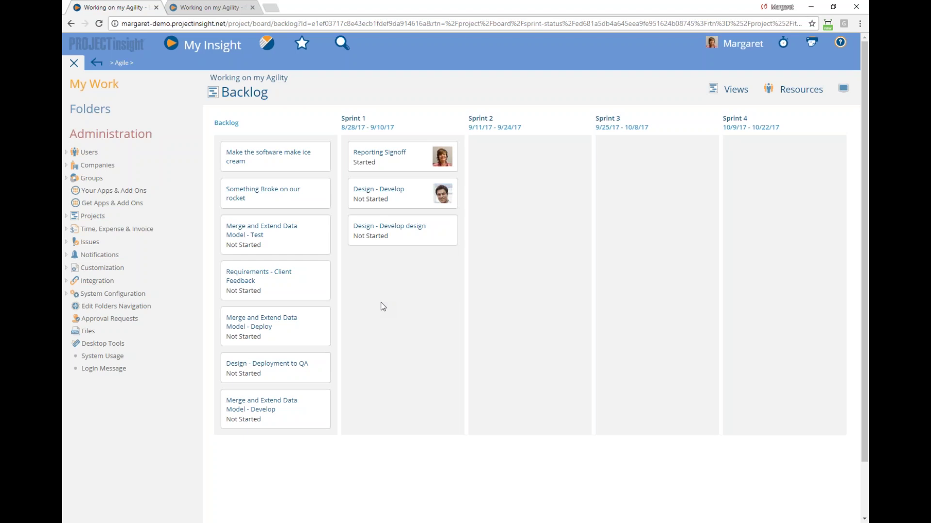
left_click(390, 240)
On the assignment board, assign Merge and Extend Data Model - Test to the seventh resource, Design - Develop design to the second, and Model - Plan to the third
left_click(734, 89)
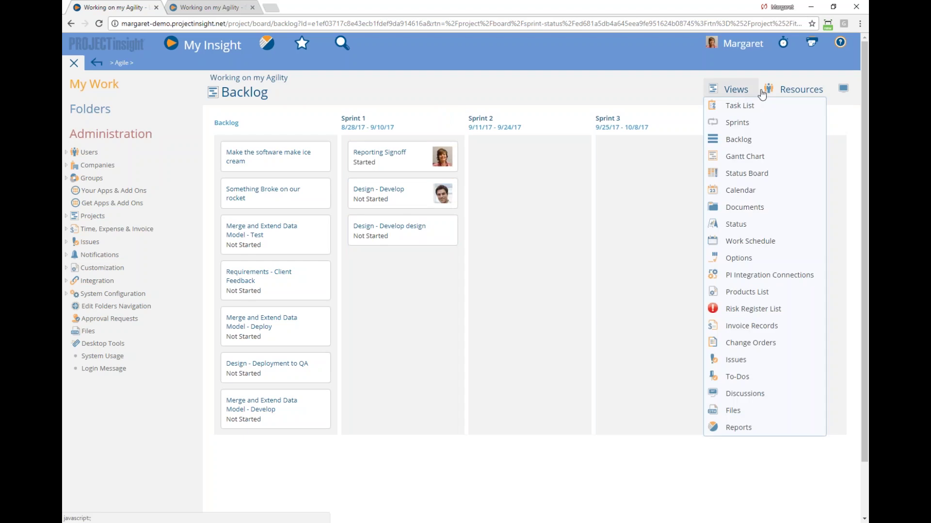
left_click(786, 93)
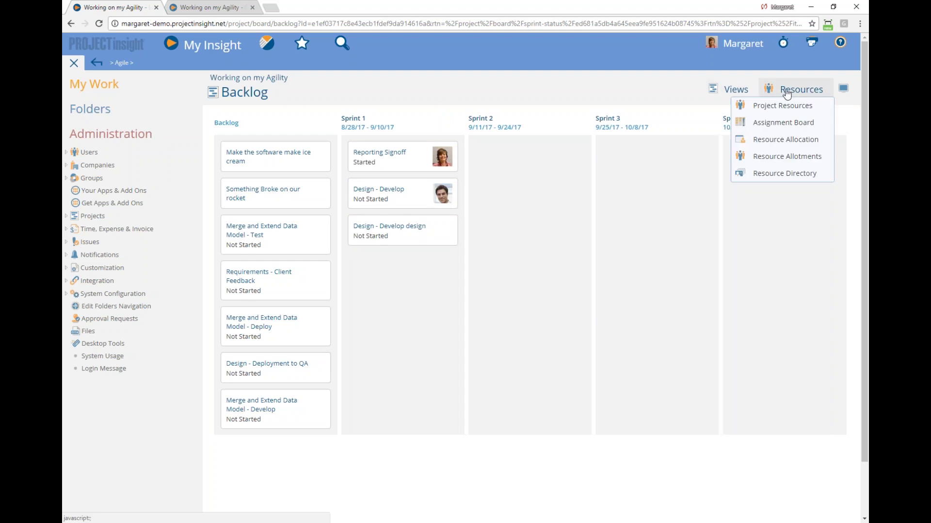
left_click(821, 127)
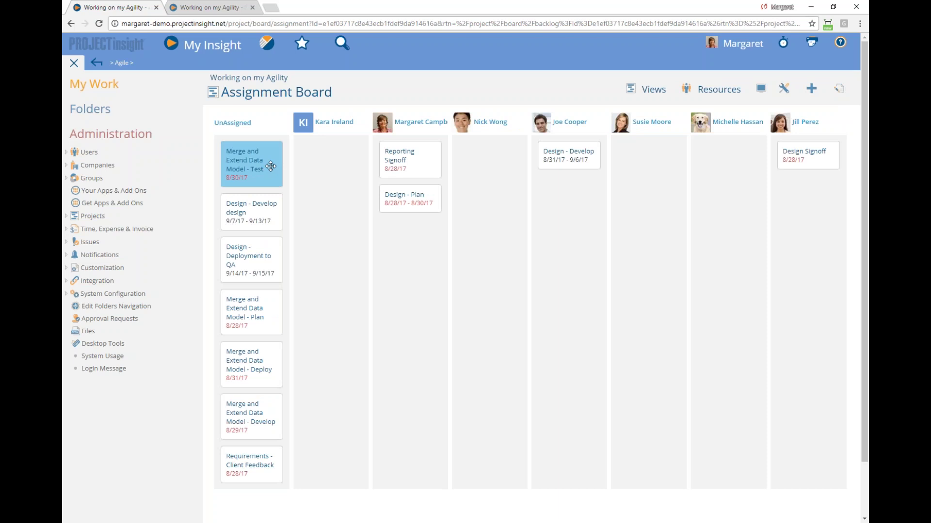
left_click_drag(271, 166, 795, 180)
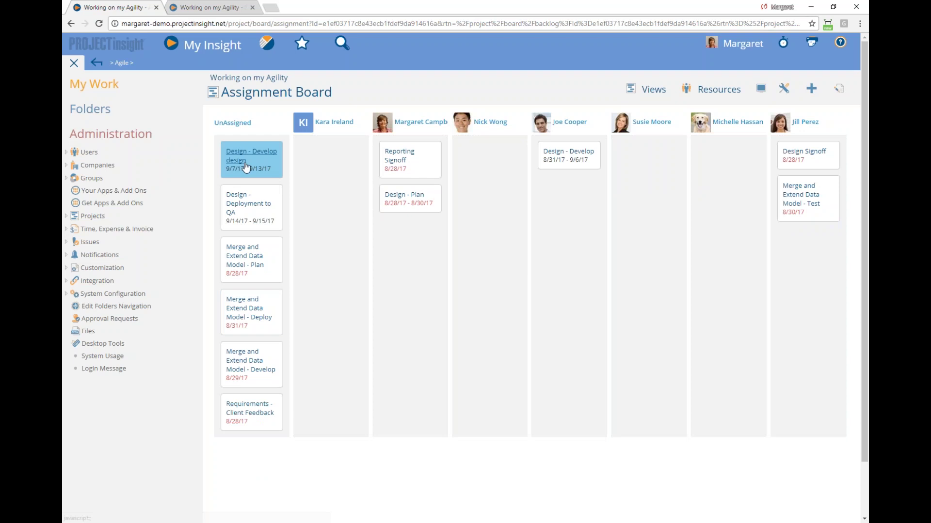
left_click_drag(268, 158, 388, 219)
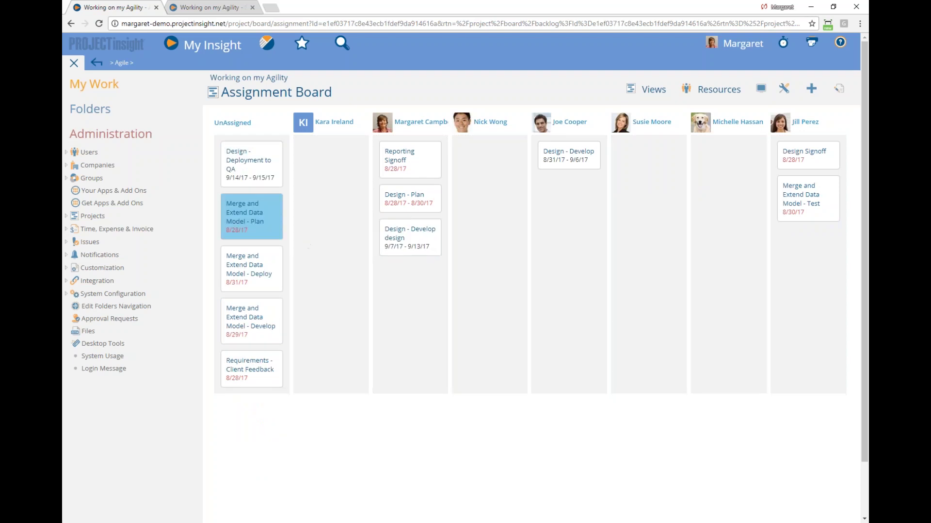
left_click_drag(270, 229, 460, 141)
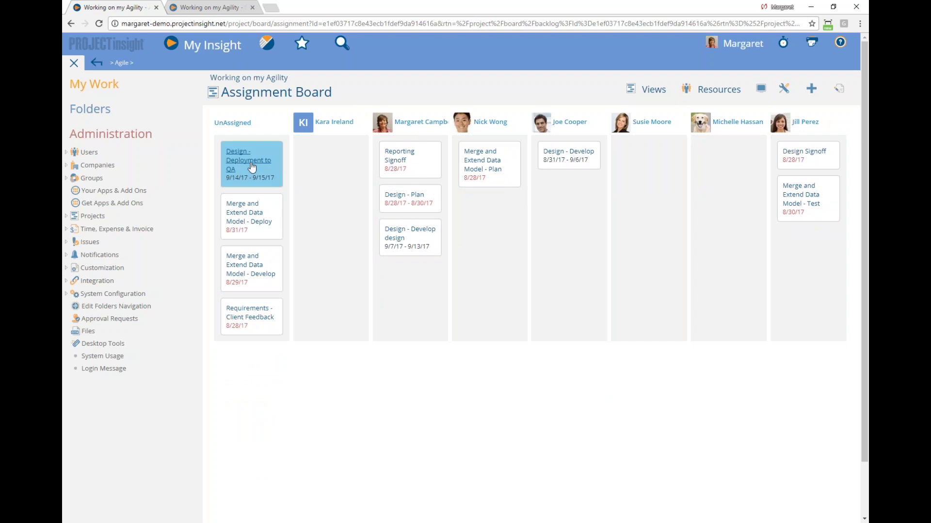
Assign Design - Deployment to QA and Model - Develop to the sixth resource, Model - Deploy to the fifth, and Requirements - Client Feedback to the first
left_click_drag(252, 167, 702, 146)
left_click_drag(257, 235, 704, 209)
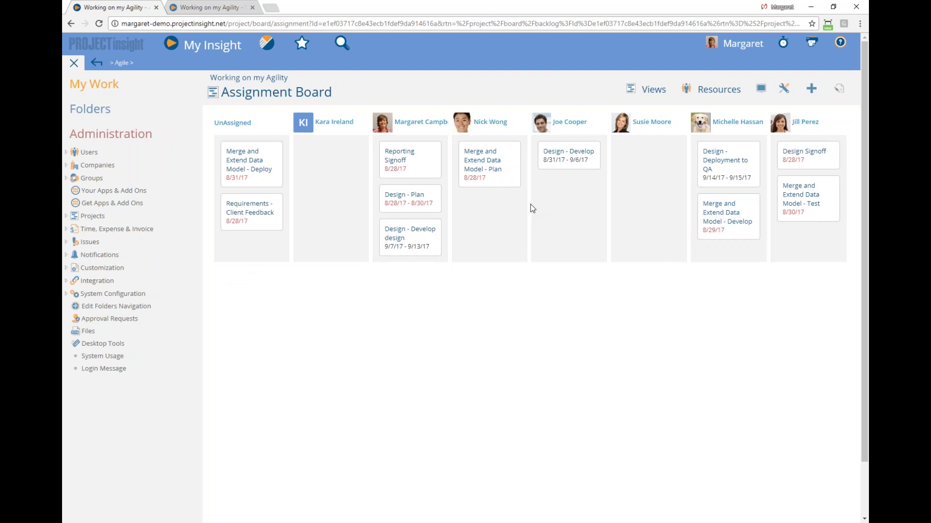
left_click_drag(256, 225, 626, 181)
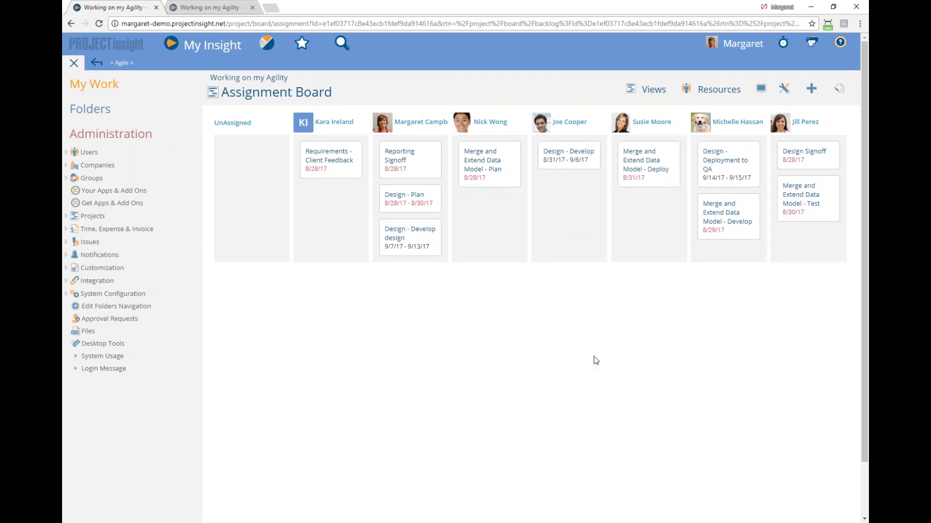
Review the backlog assignments and on the status board move Merge and Extend Data Model - Plan and Design - Plan to Started and Reporting Signoff to Done
left_click(655, 90)
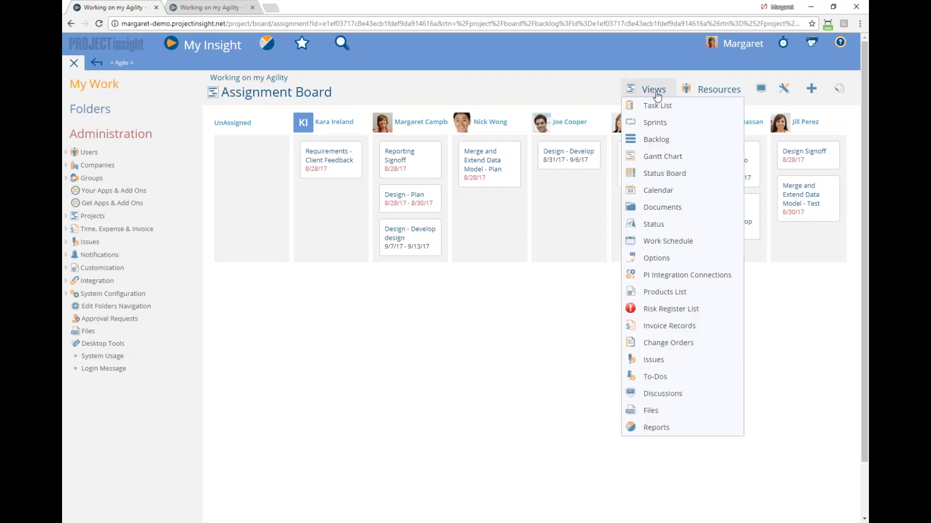
left_click(658, 141)
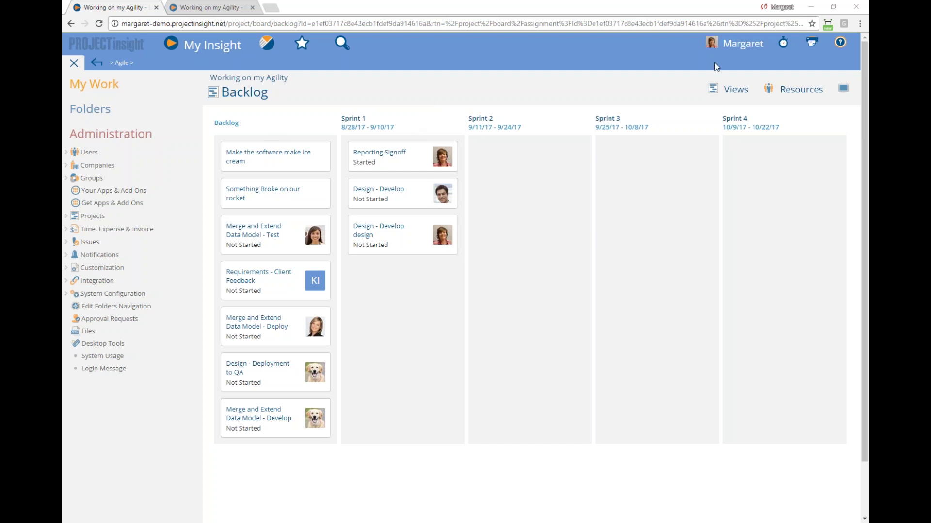
mouse_move(794, 93)
mouse_move(734, 92)
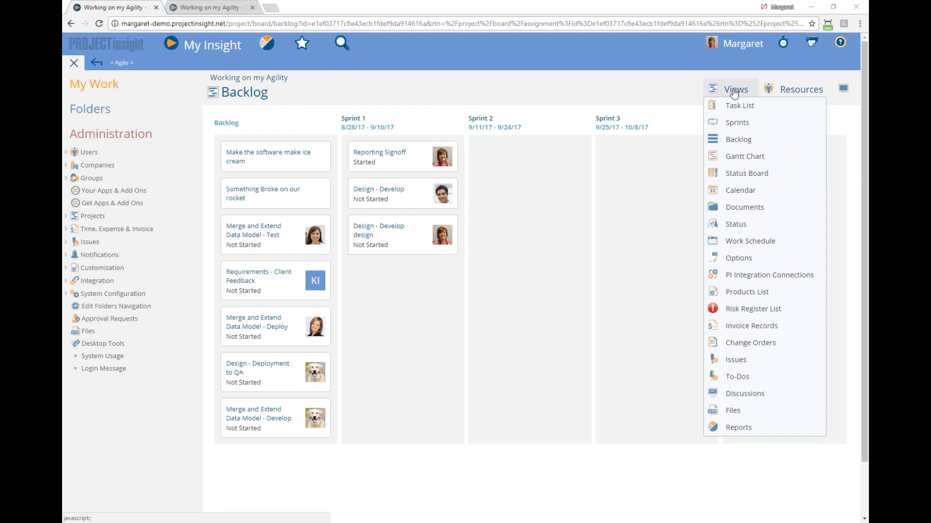
left_click(741, 176)
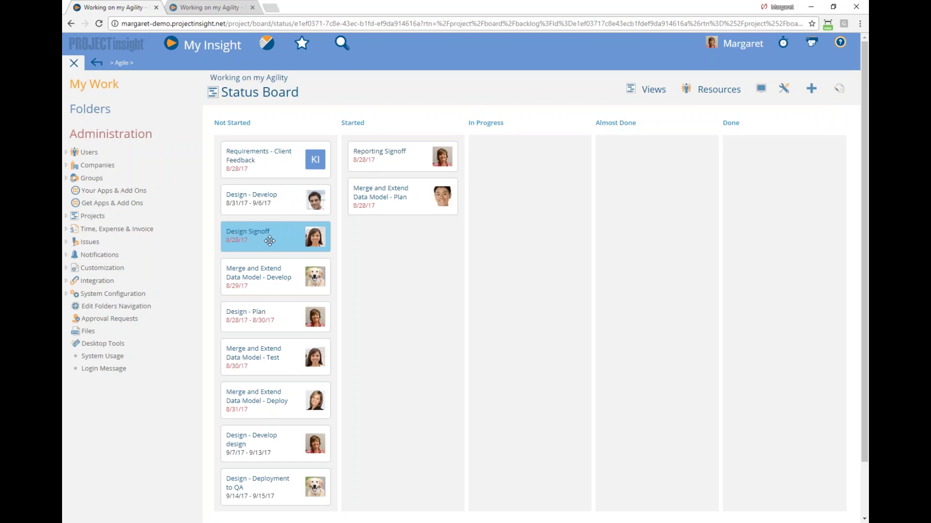
left_click_drag(281, 320, 356, 231)
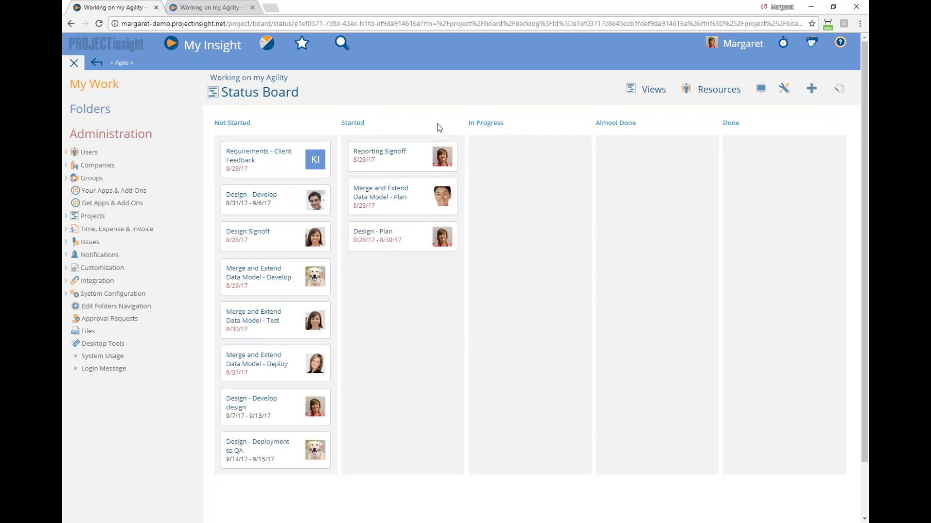
left_click_drag(413, 156, 746, 145)
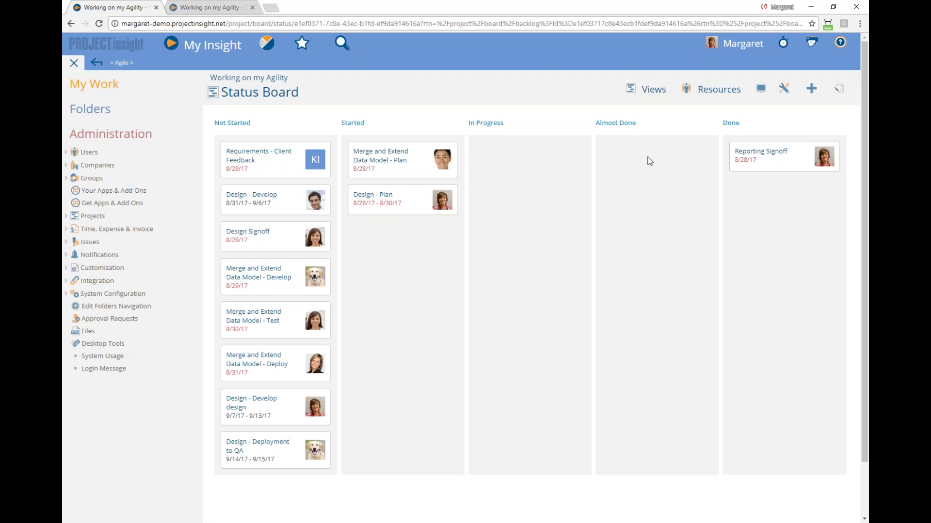
Add the % Comp Checkbox column before Work Hours in the project's task list
left_click(653, 90)
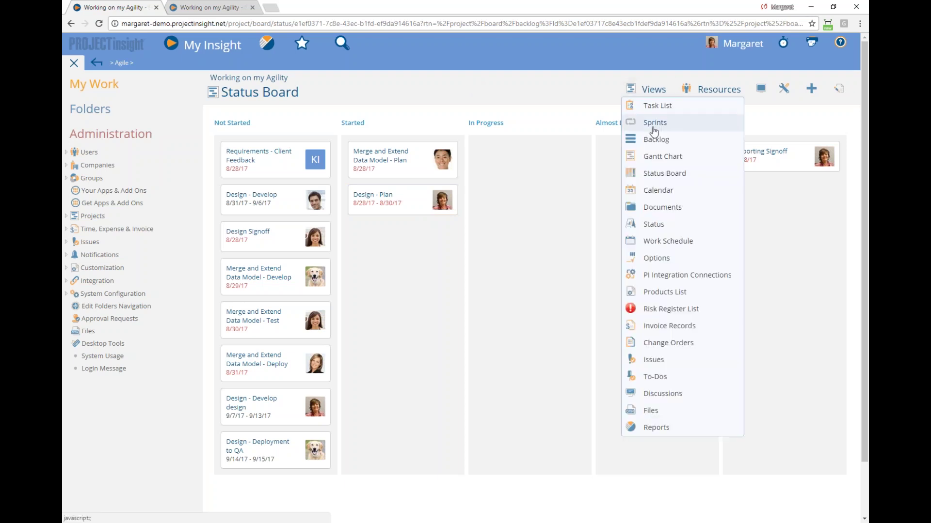
left_click(652, 104)
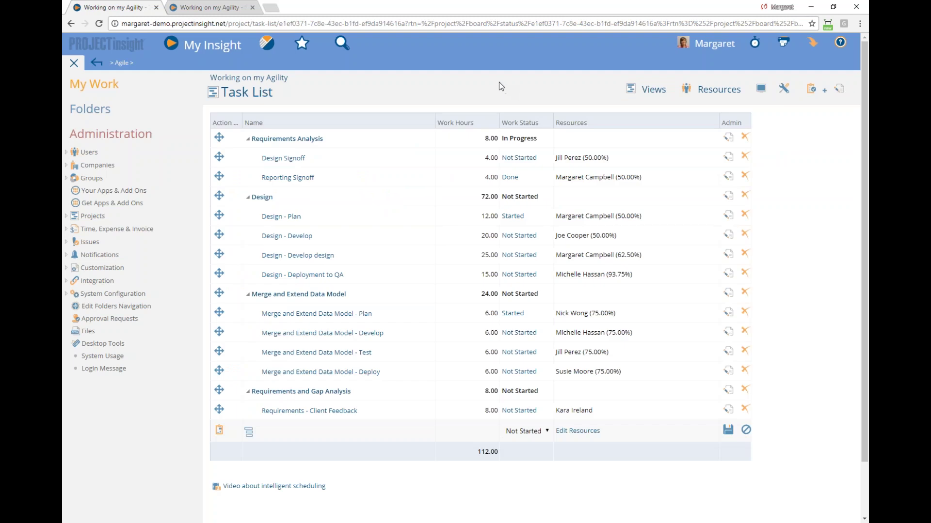
left_click(760, 89)
left_click(264, 288)
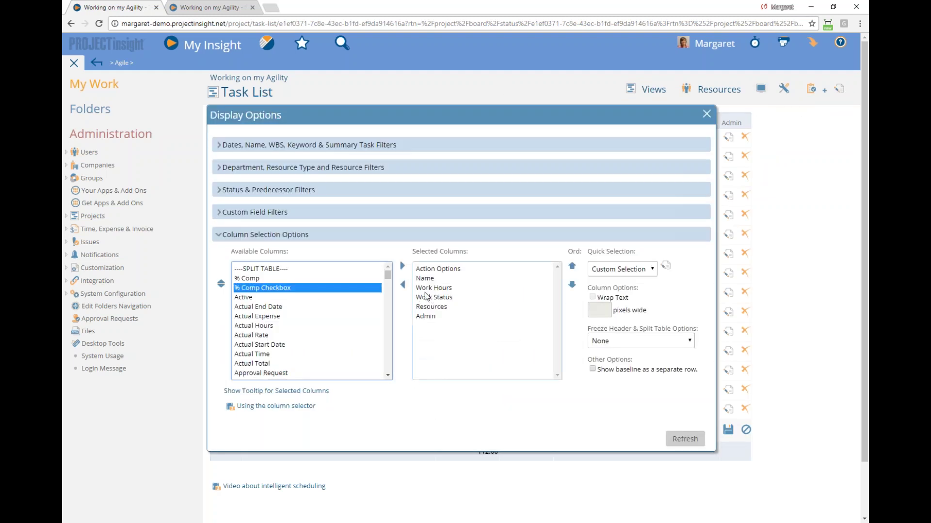
left_click(427, 288)
double_click(292, 290)
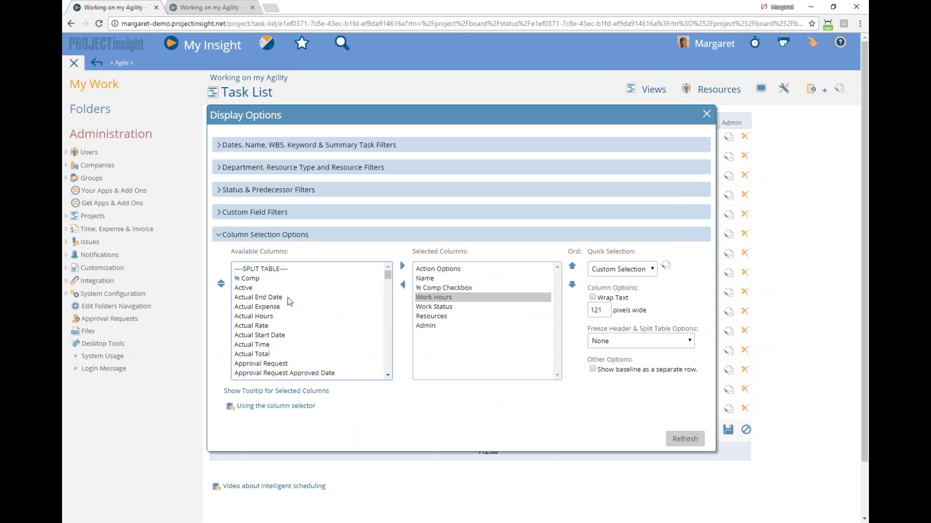
left_click(684, 439)
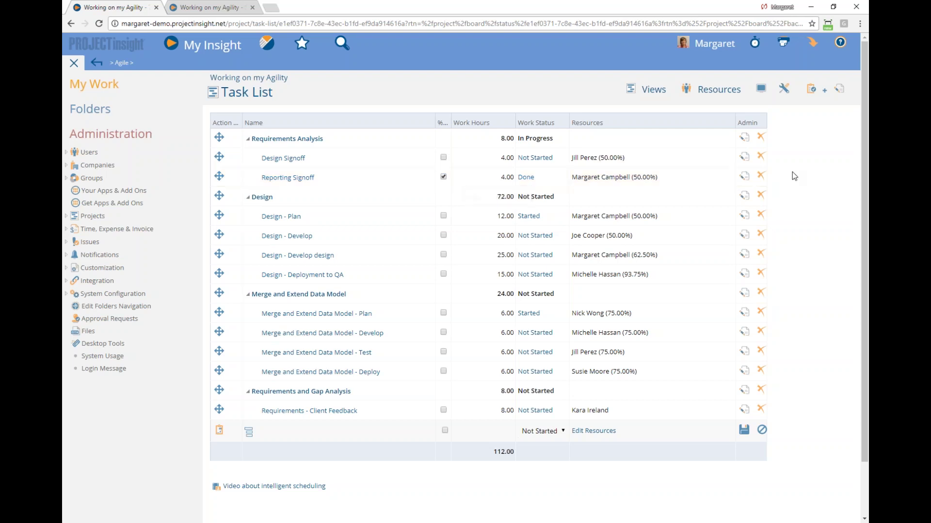
Open the Team Member dashboard in a duplicate of the task list's browser tab and narrow its Tasks section to fewer tasks through the section settings
left_click(654, 91)
right_click(129, 9)
left_click(151, 47)
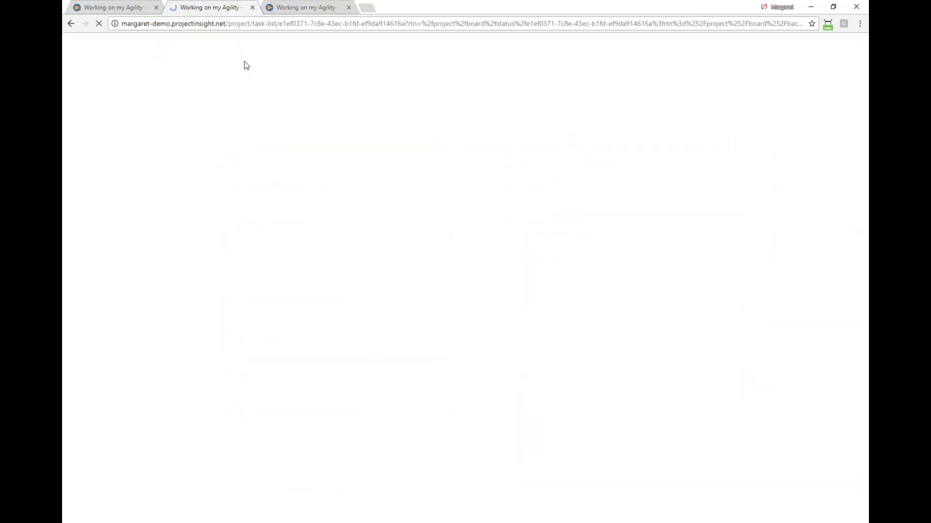
mouse_move(219, 50)
mouse_move(290, 69)
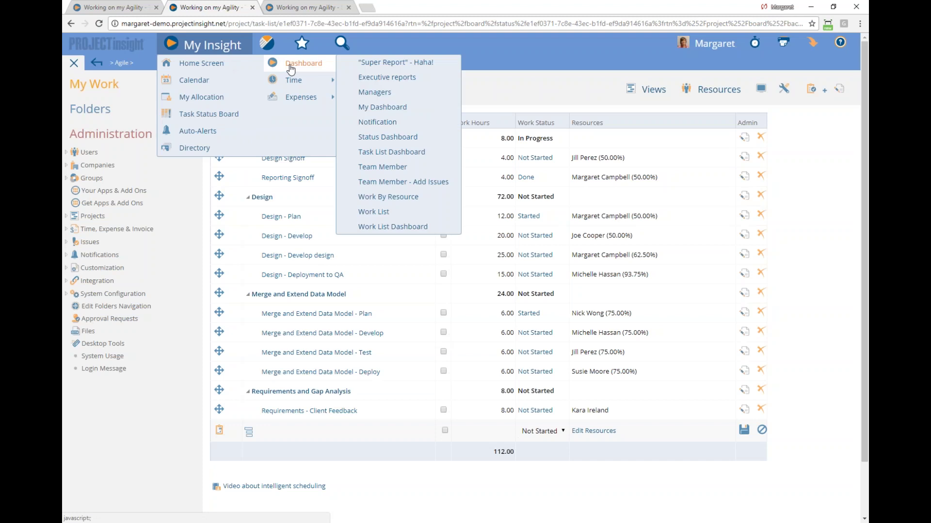
left_click(383, 167)
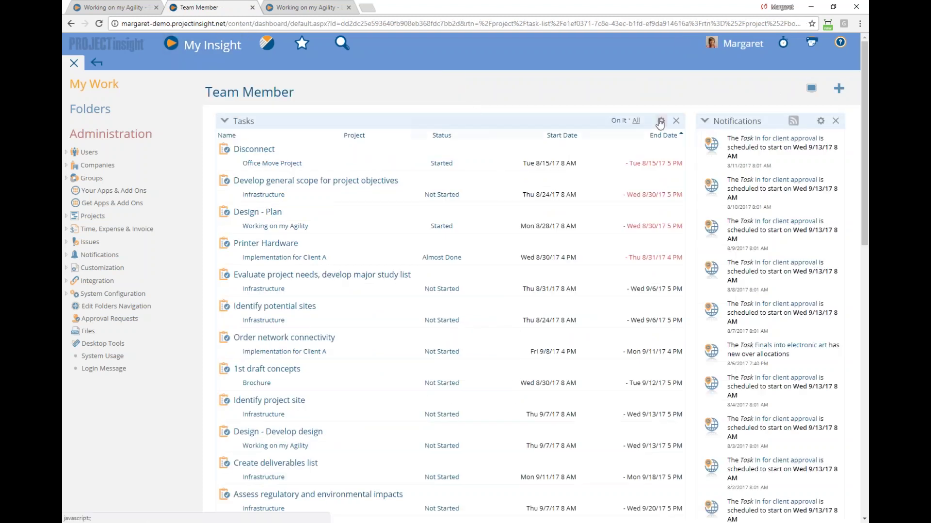
left_click(661, 122)
left_click(623, 321)
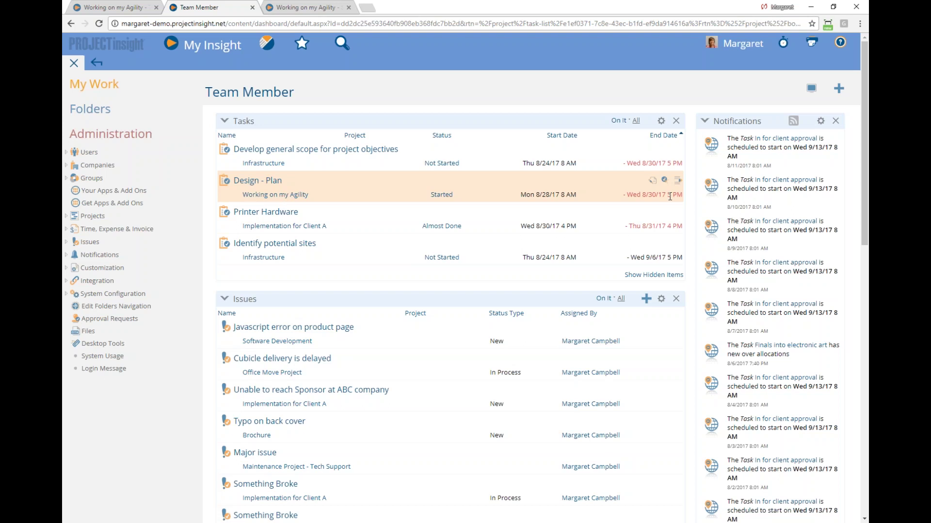
Set the work status of the Design - Plan task to In Progress from the dashboard
left_click(441, 199)
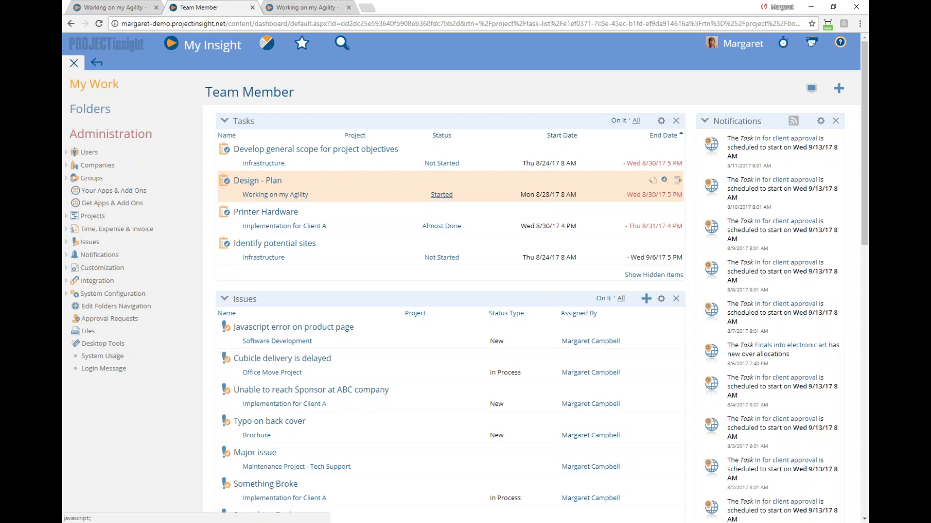
left_click(412, 285)
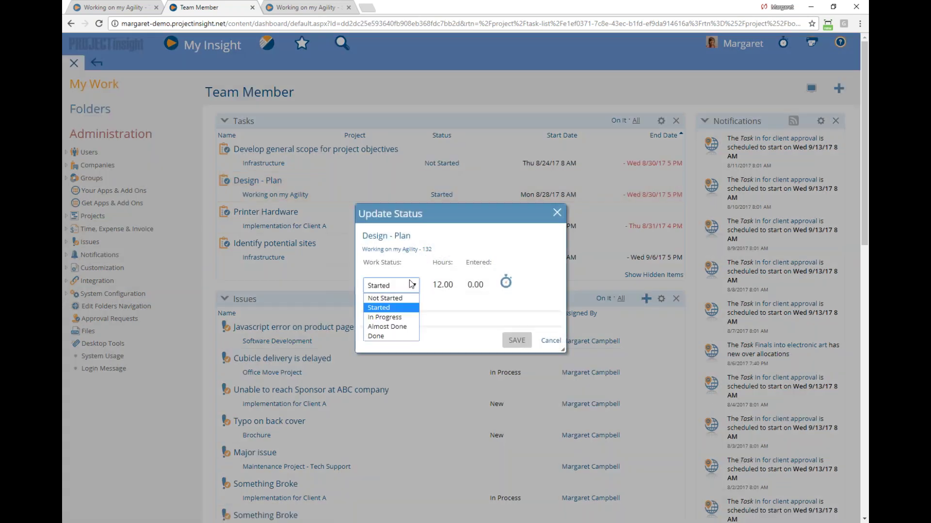
left_click(412, 318)
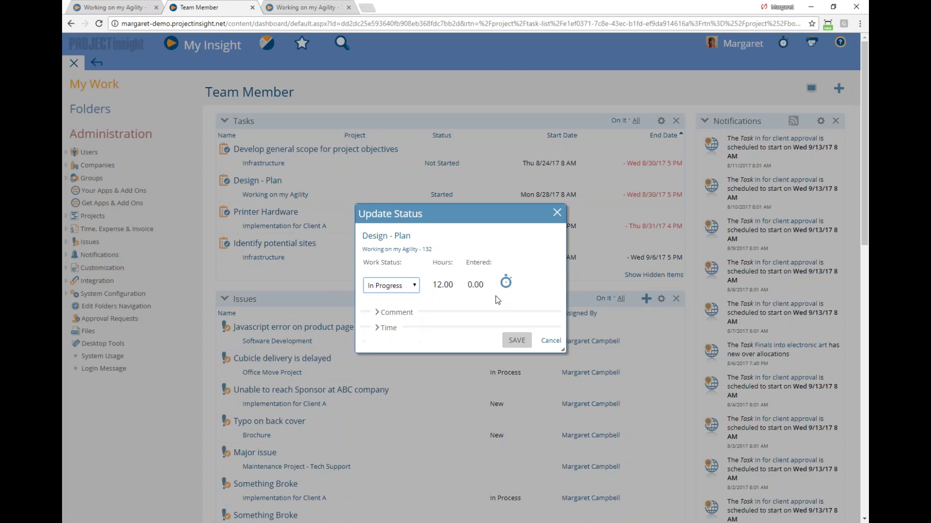
left_click(554, 212)
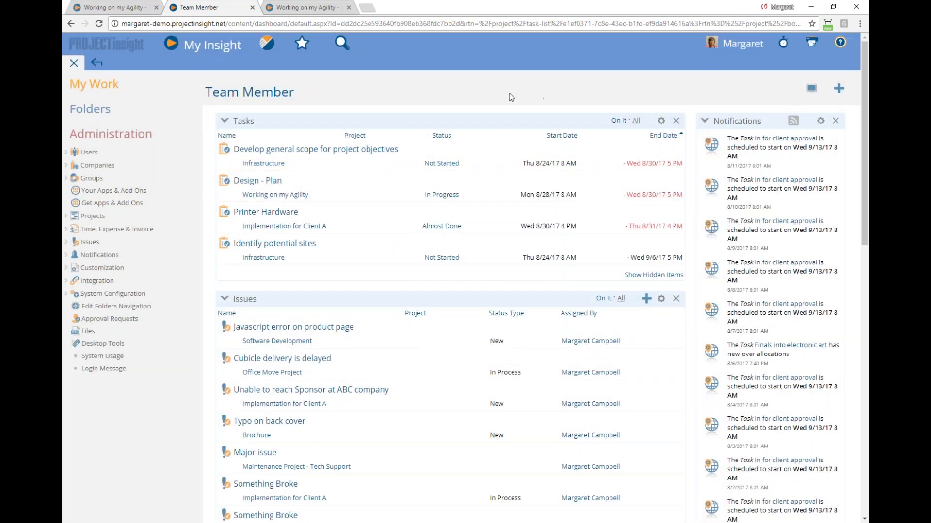
Return to the project's task list and open its Sprints list to examine the sprint states
left_click(302, 42)
left_click(140, 6)
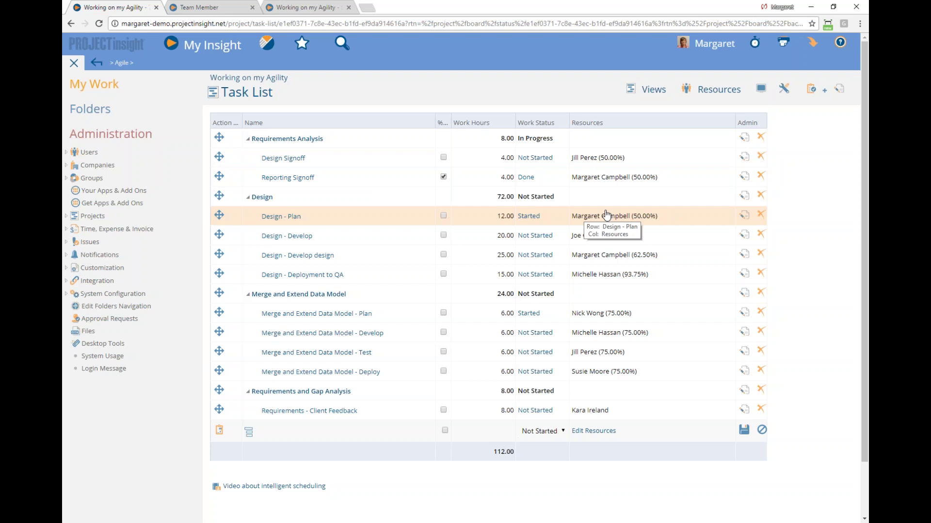
left_click(654, 93)
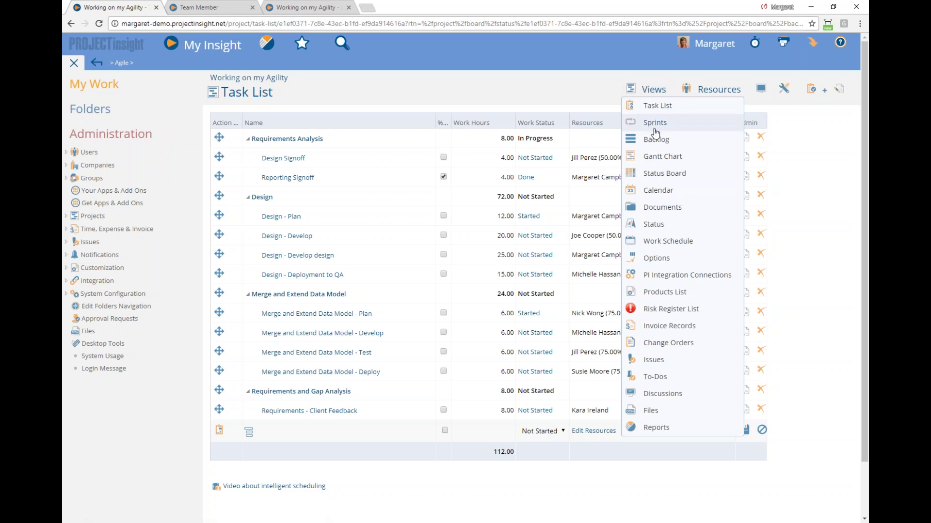
left_click(691, 128)
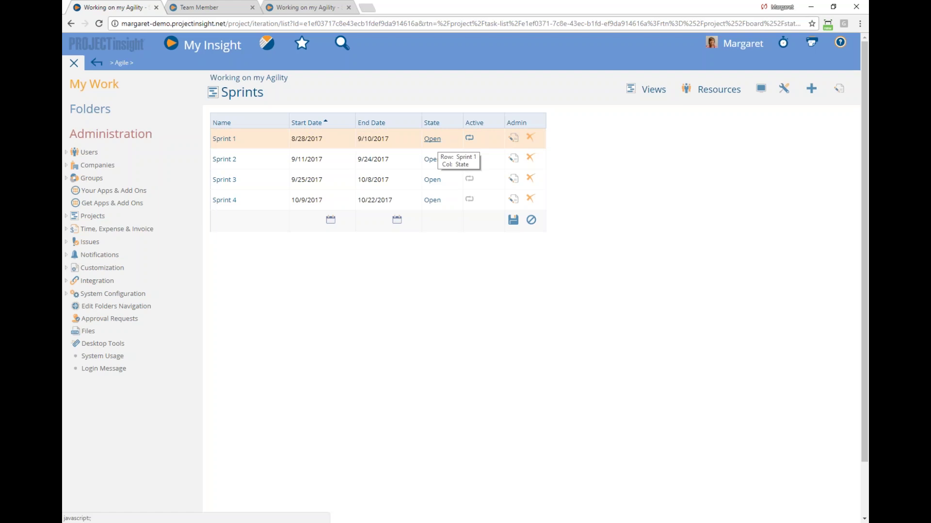
In the other project tab, close Sprint 1 and open the closed sprint's task board
left_click(323, 5)
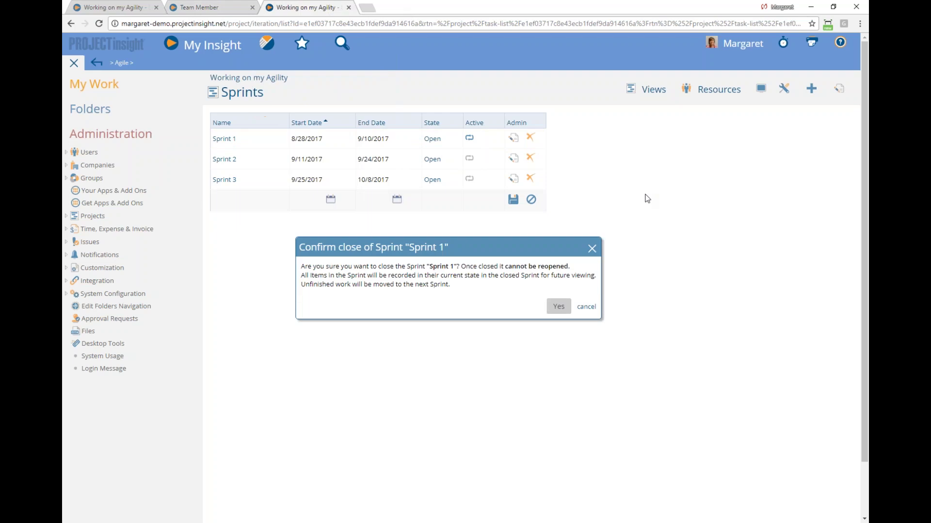
left_click(557, 308)
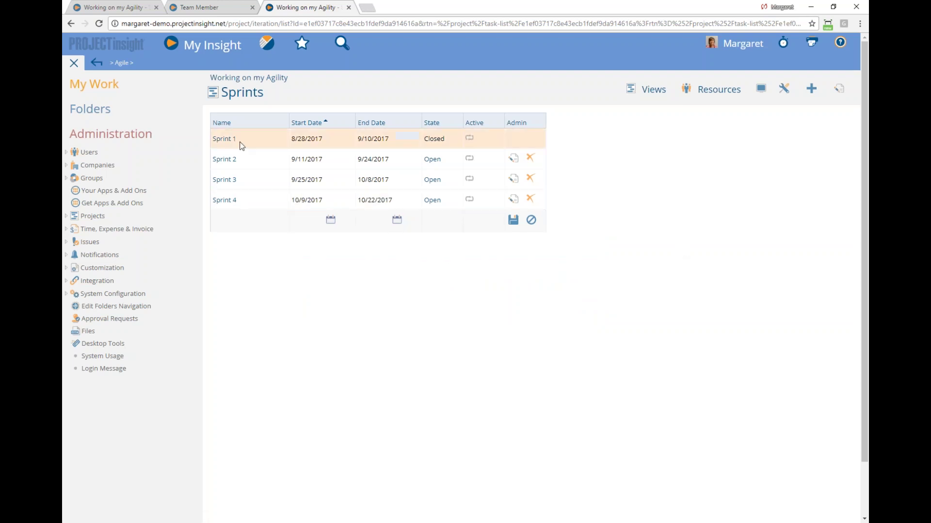
left_click(225, 141)
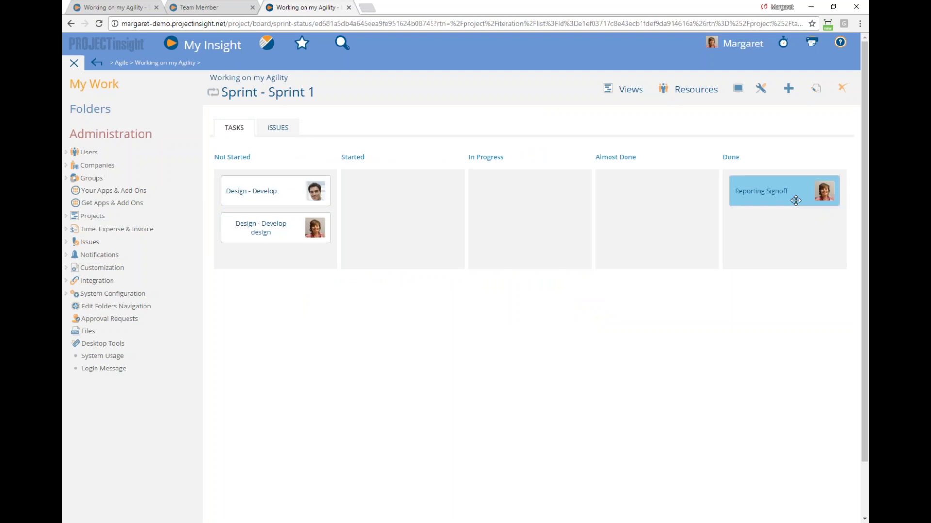
Open the project's backlog and move the Merge and Extend Data Model - Test and Design - Deployment to QA tasks into Sprint 2
left_click(625, 89)
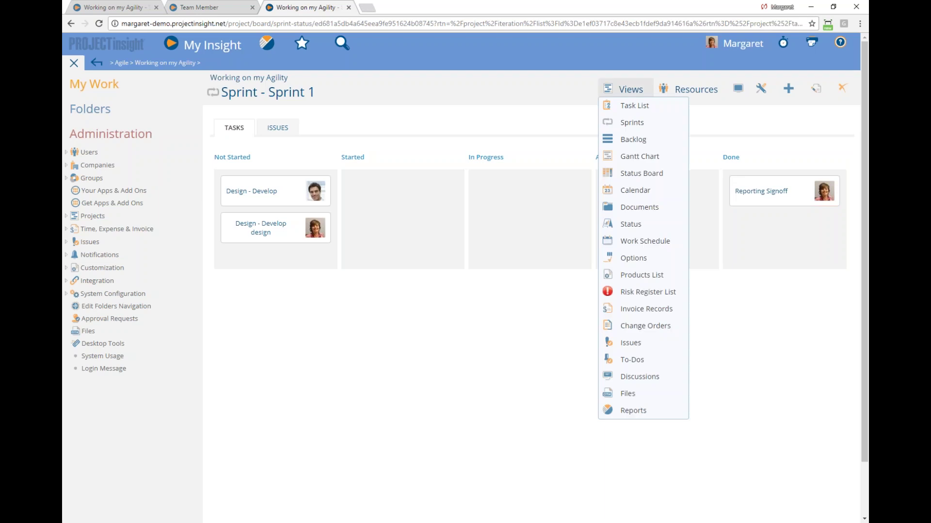
left_click(647, 140)
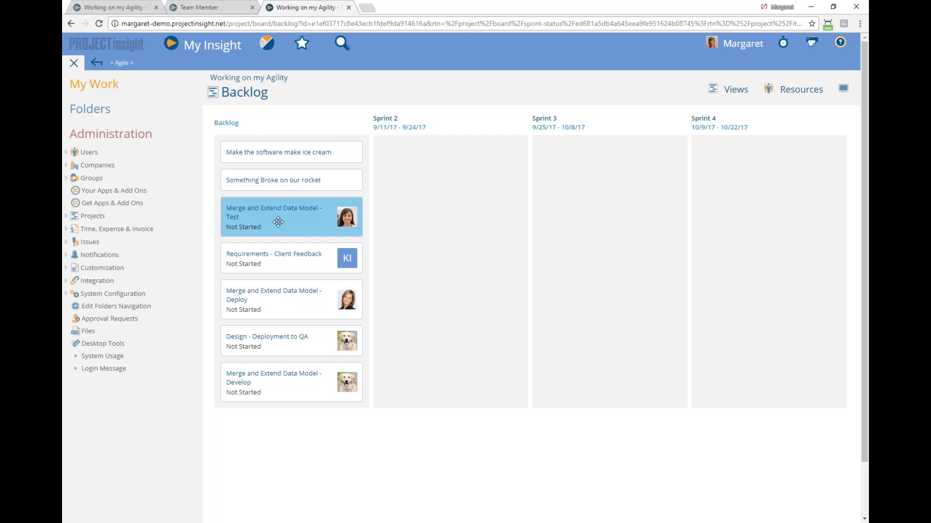
left_click_drag(277, 222, 392, 148)
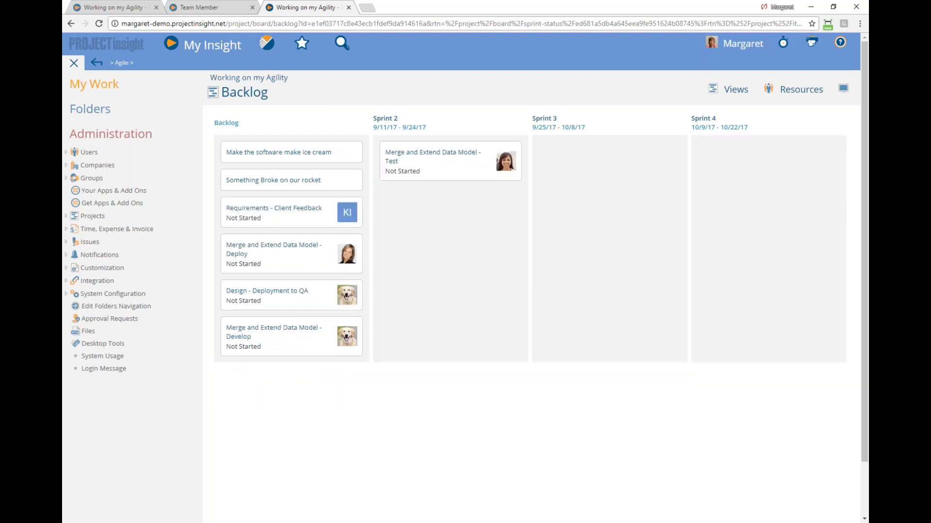
left_click_drag(291, 297, 452, 367)
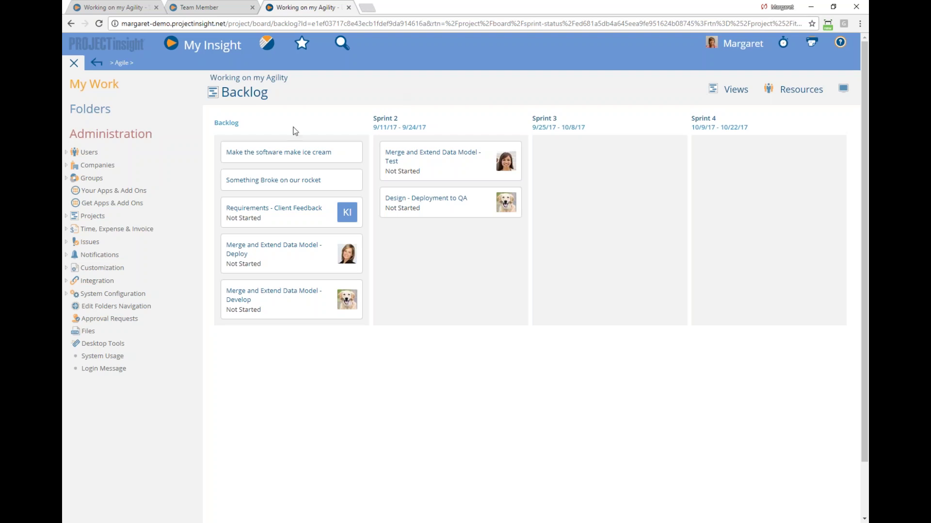
Open the project for editing from its task list and examine the Agile settings, including the default iteration days span
left_click(735, 89)
left_click(727, 105)
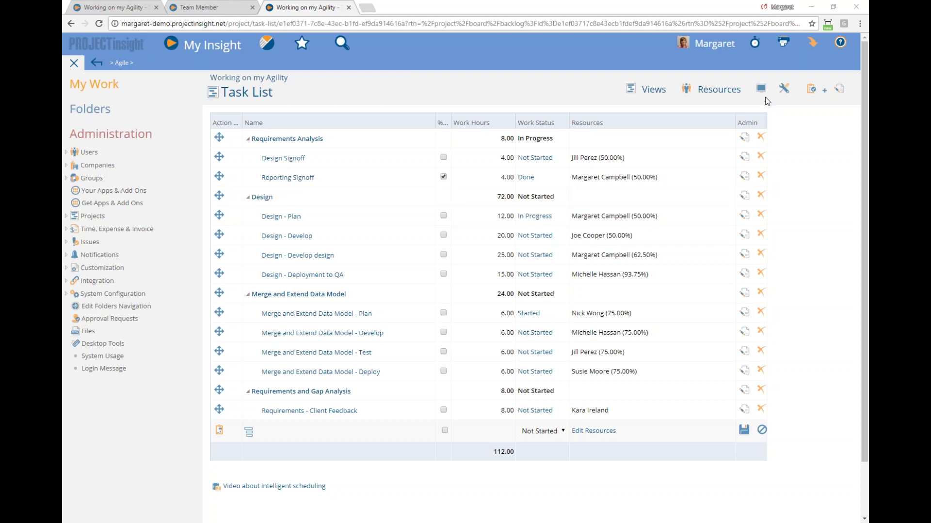
left_click(843, 91)
left_click(846, 106)
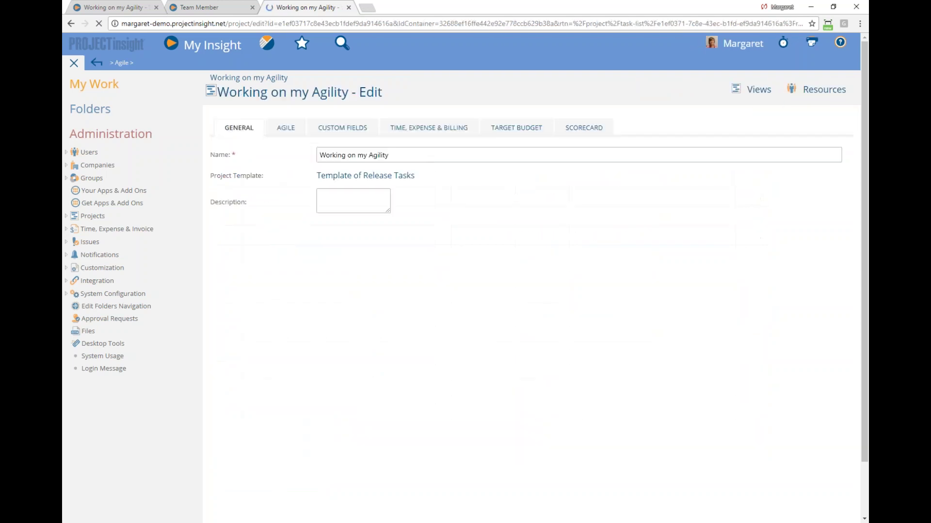
left_click(286, 128)
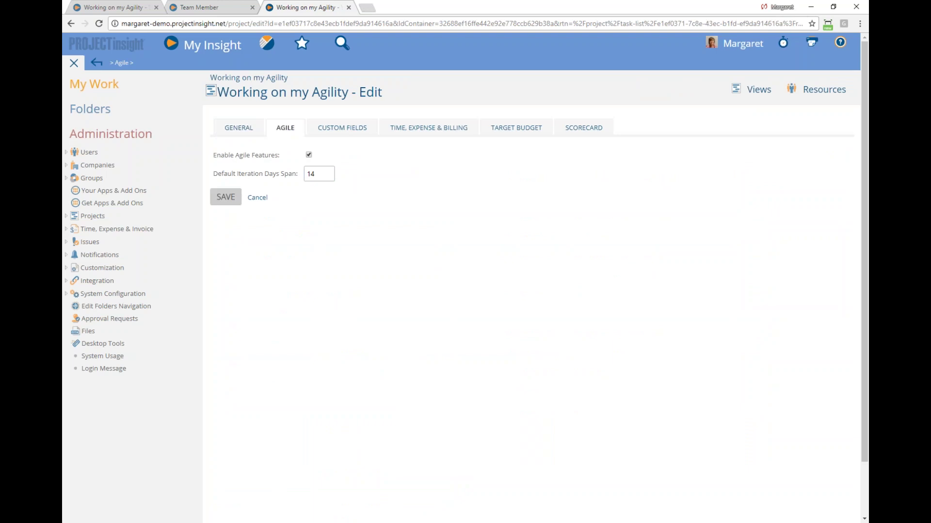
left_click(323, 177)
left_click(282, 175)
Return to the project's backlog board and open its display options
left_click(751, 91)
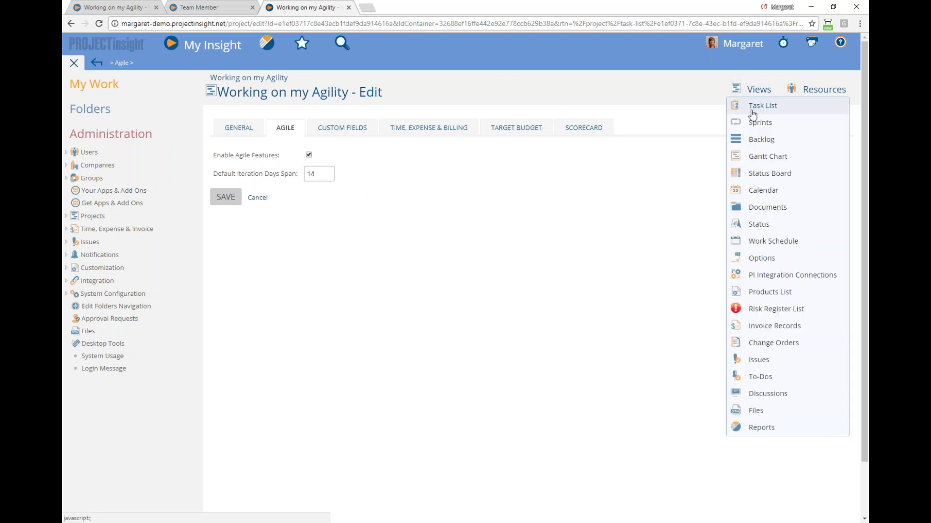
left_click(758, 140)
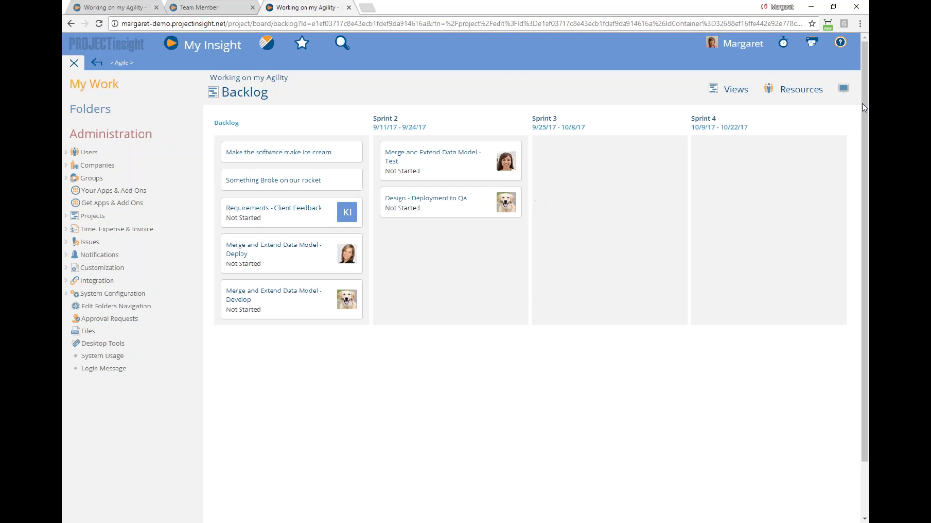
left_click(844, 96)
left_click_drag(444, 218, 476, 145)
Try selecting Started, In Progress and Almost Done as the displayed task status types, and clear the selection again
left_click(574, 208)
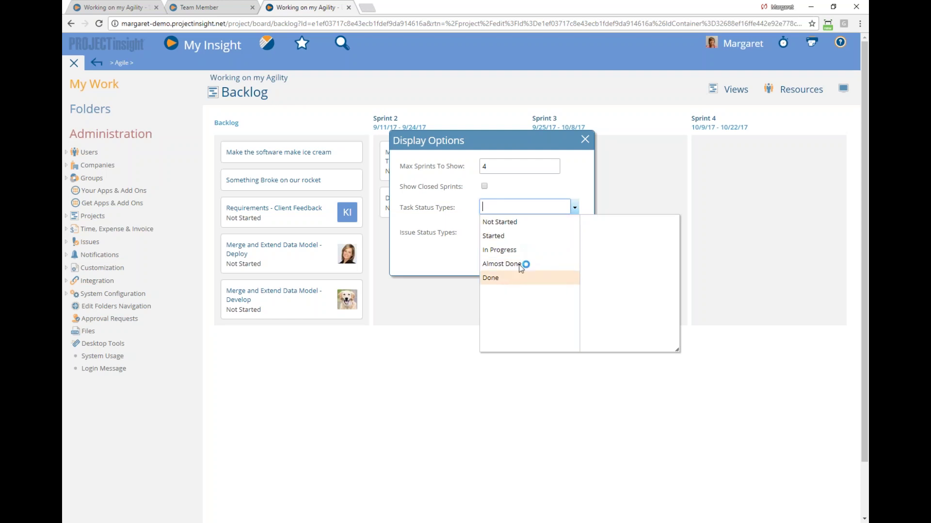
double_click(519, 236)
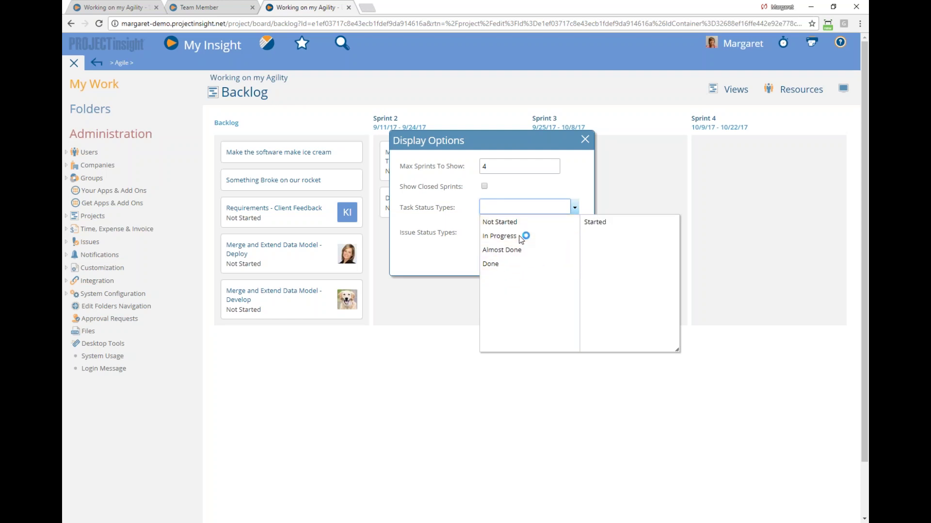
double_click(520, 237)
double_click(521, 238)
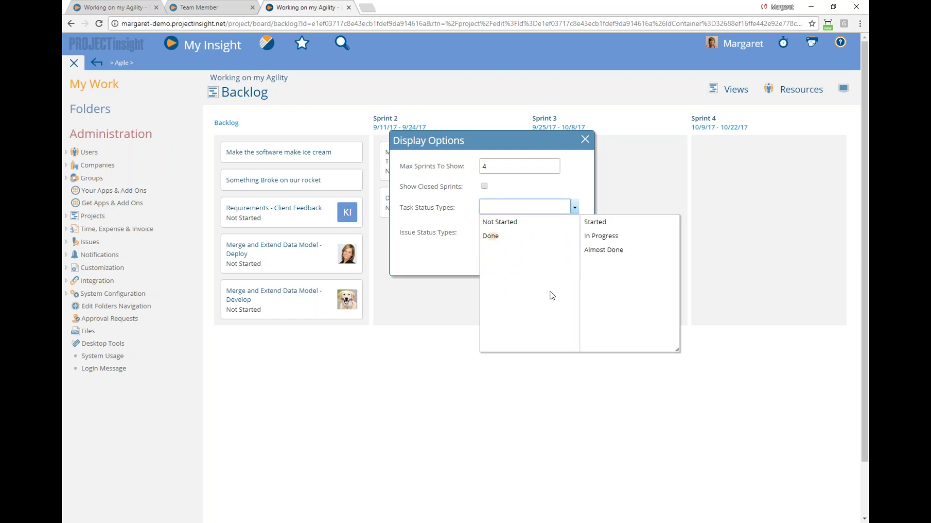
double_click(600, 223)
double_click(600, 226)
double_click(603, 221)
left_click(454, 248)
Check the available issue status types and include closed sprints in the backlog board's display
left_click(507, 233)
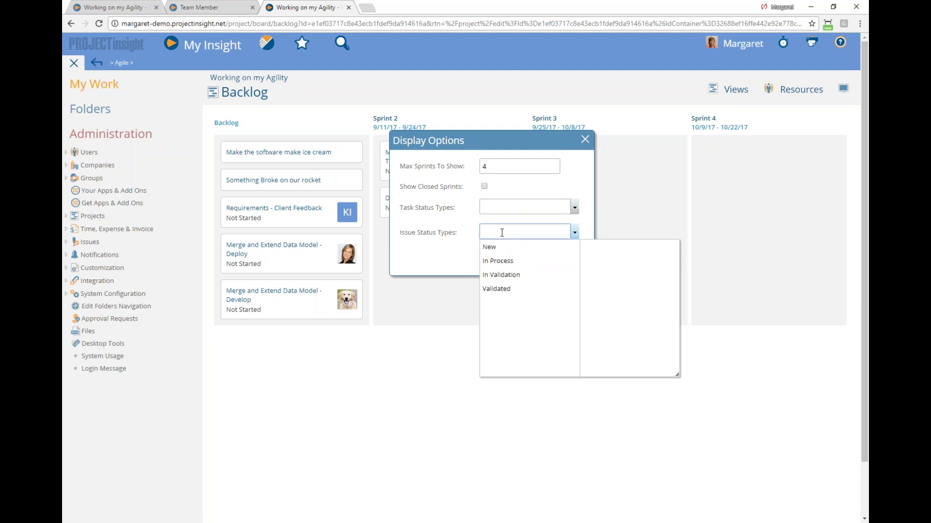
left_click(454, 252)
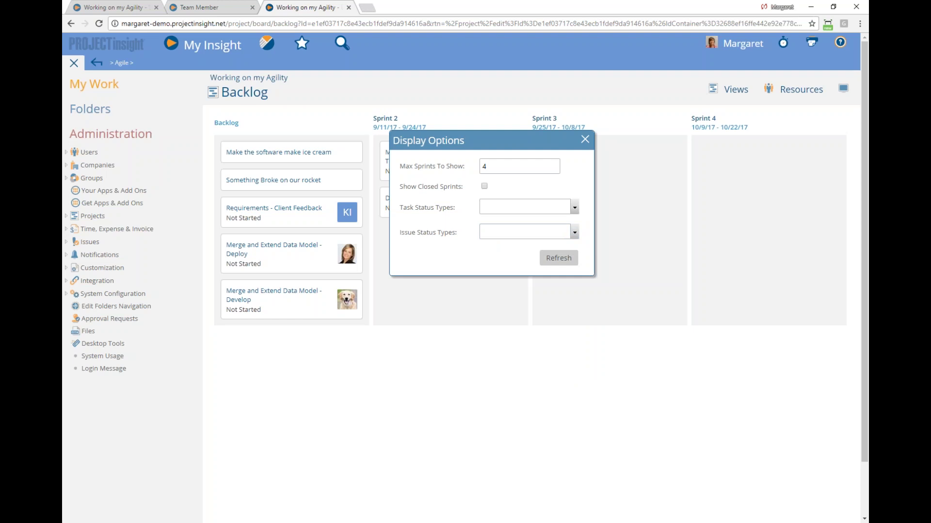
left_click(484, 186)
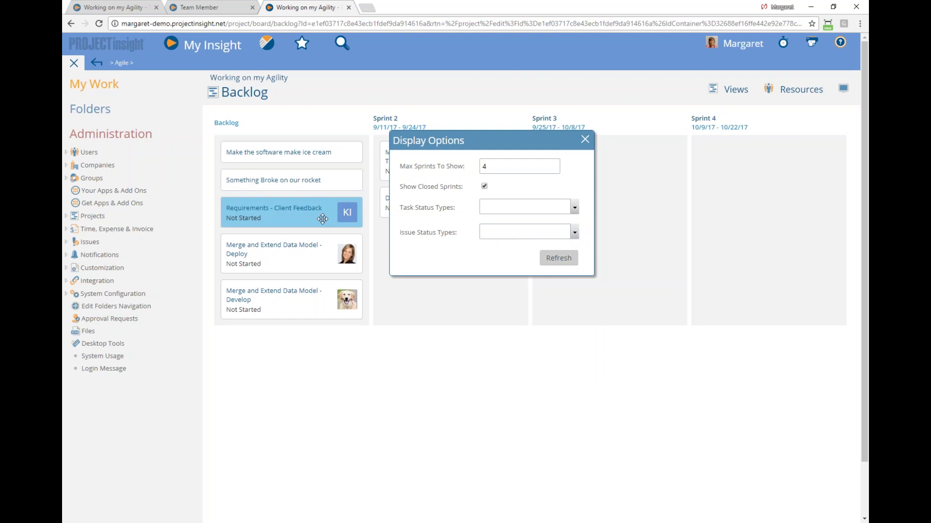
left_click(558, 258)
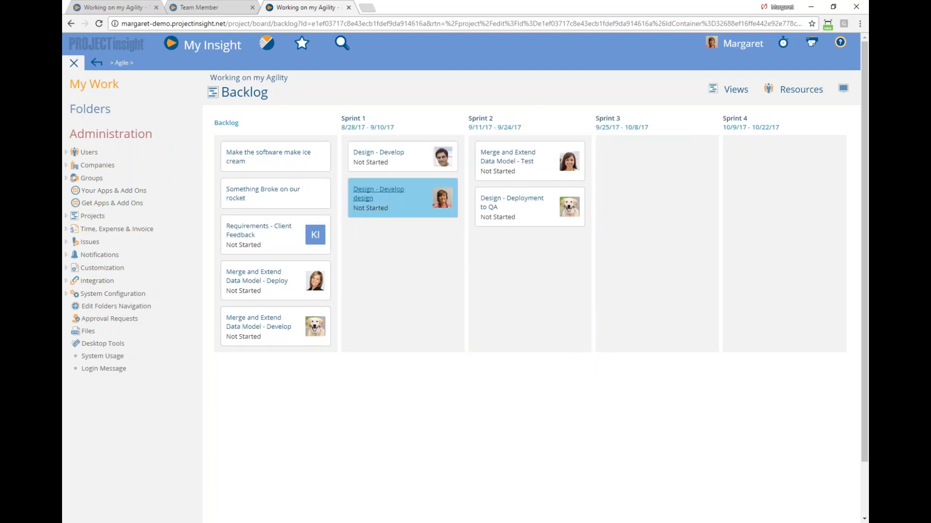
Examine the Design - Develop design task in Sprint 1, including its comments and full task page, and return to the backlog
left_click(381, 193)
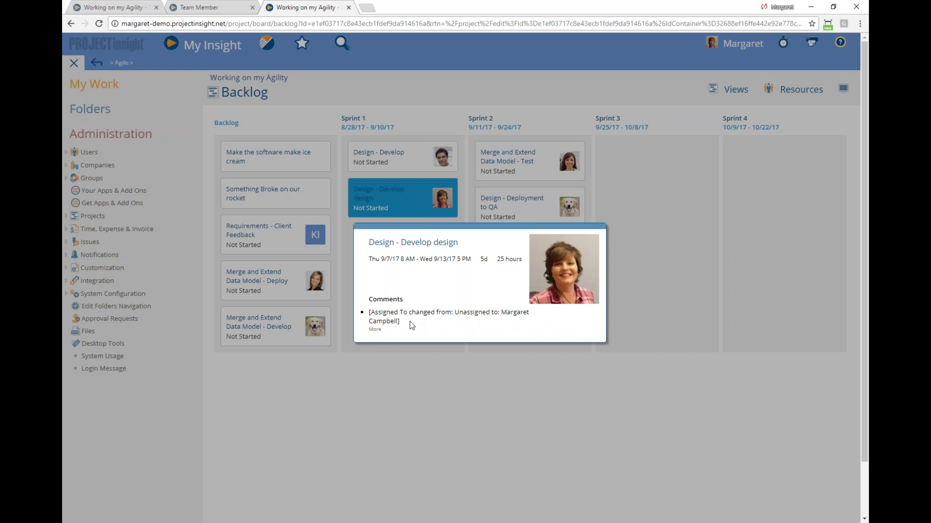
left_click(375, 329)
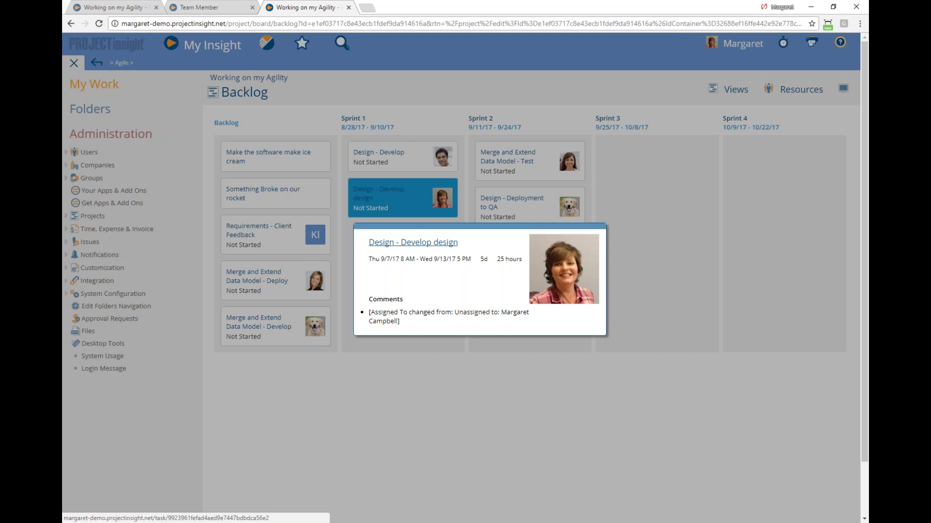
left_click(413, 242)
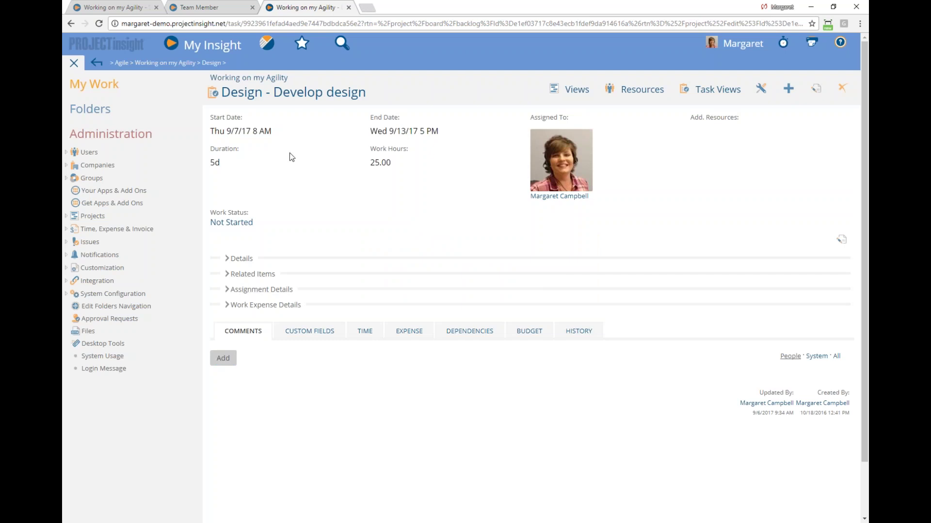
left_click(574, 89)
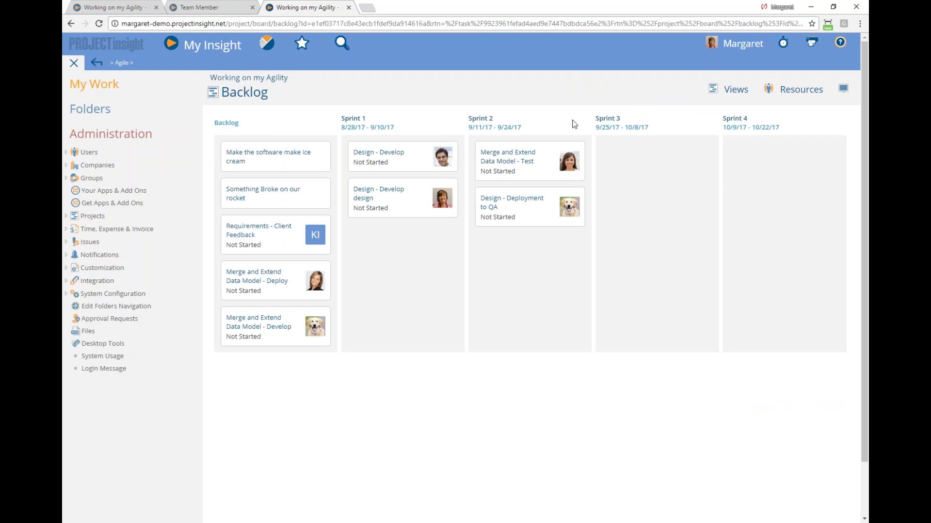
Open the personal Task Status Board and collapse the Implementation for Client A, Infrastructure and Office Move Project groups
left_click(206, 44)
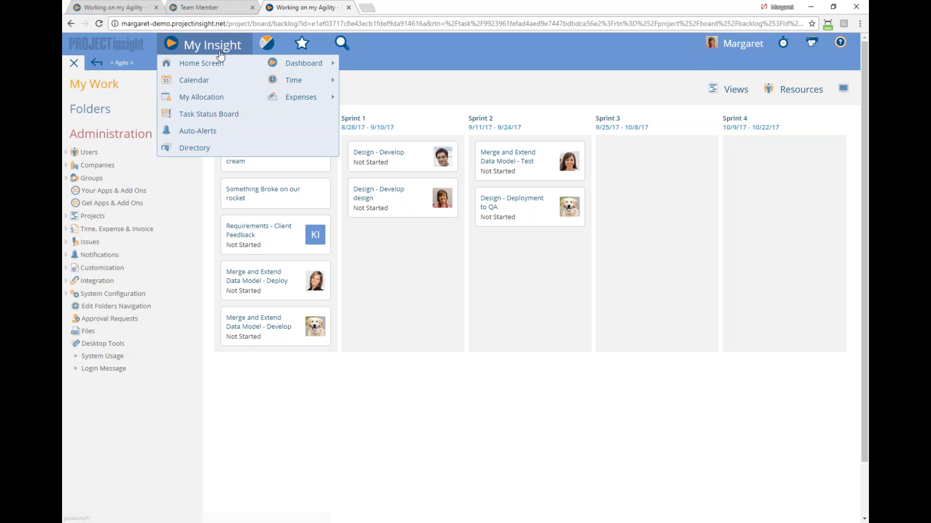
left_click(223, 119)
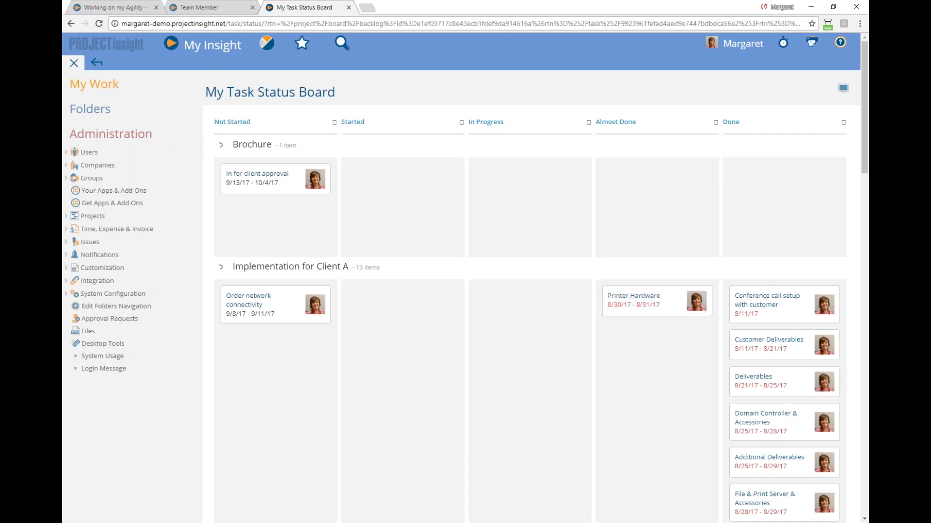
left_click(220, 267)
left_click(221, 289)
left_click(220, 313)
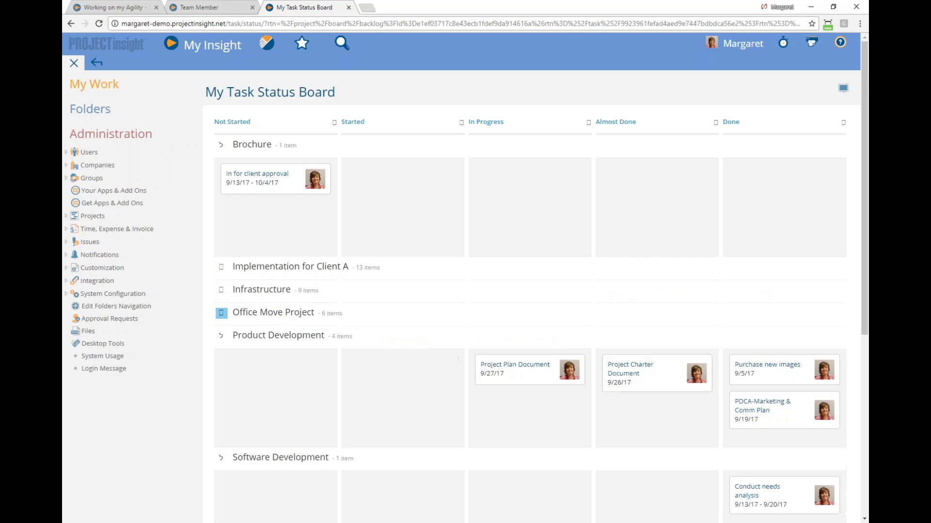
Look through the list of available My Insight dashboards
left_click(202, 46)
left_click(213, 44)
mouse_move(301, 63)
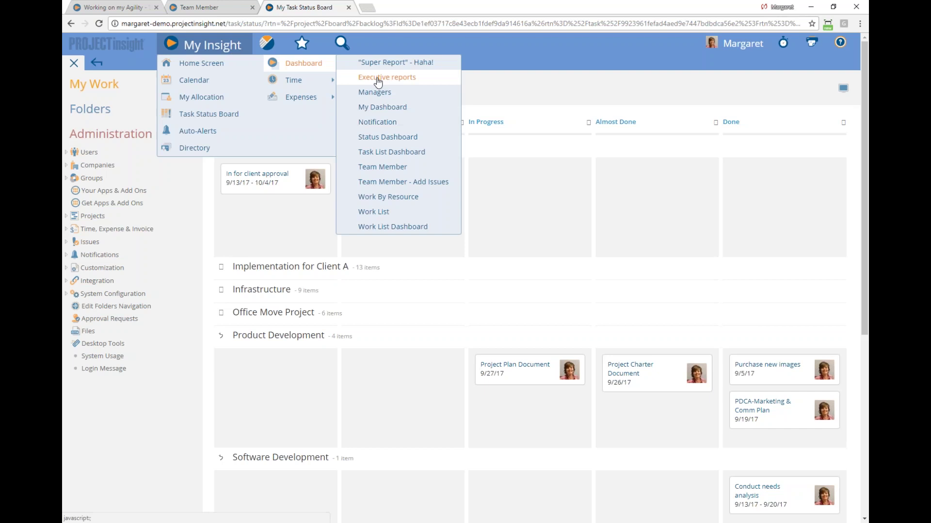
Switch to the browser tab with the project's Sprints list and open the project's backlog there
left_click(279, 40)
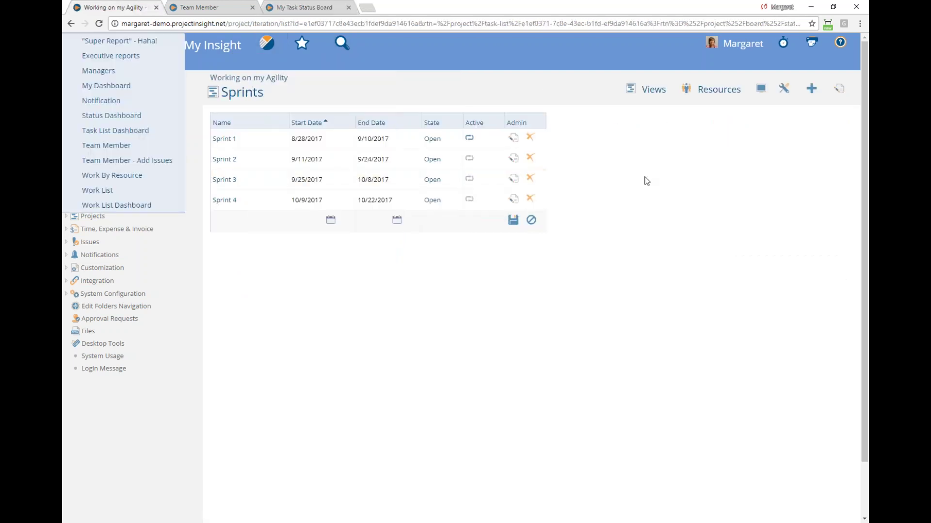
left_click(650, 89)
left_click(655, 139)
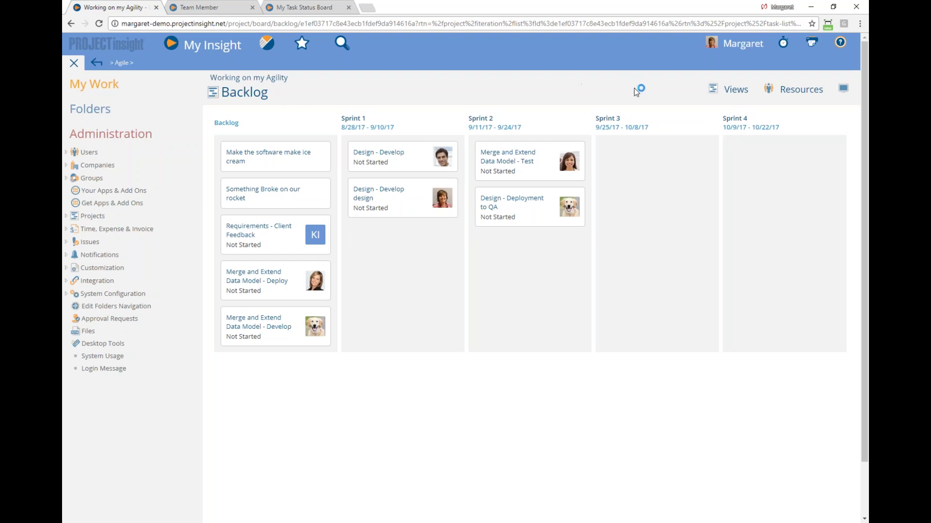
Reopen the project's Sprints list and make Sprint 2 the active sprint
left_click(732, 89)
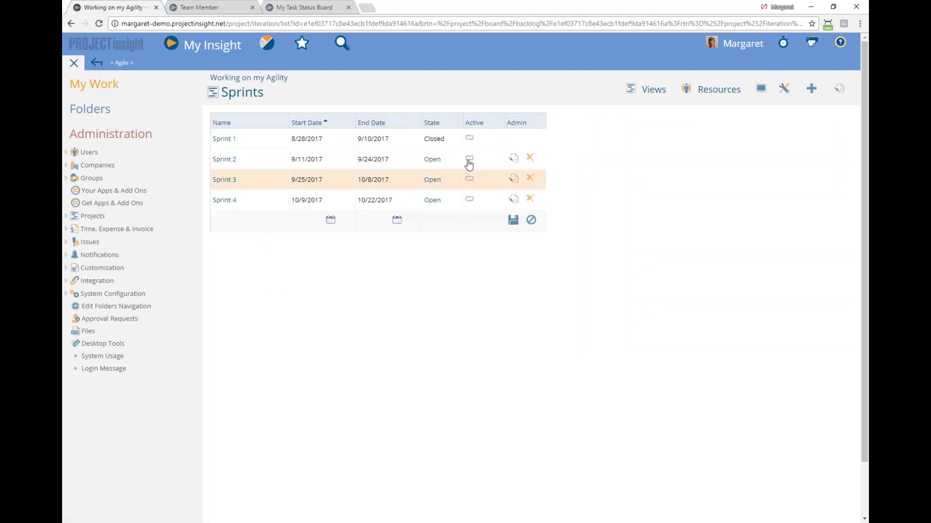
left_click(469, 159)
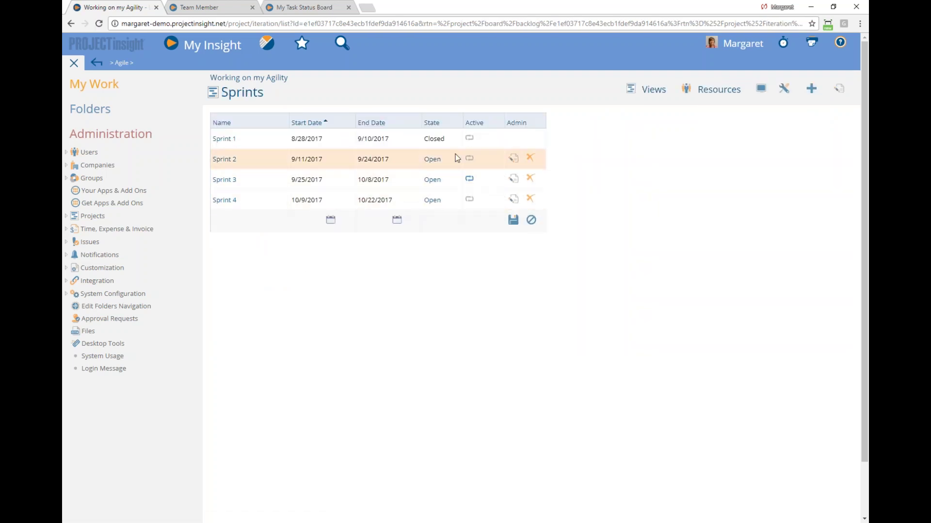
left_click(470, 160)
left_click(470, 159)
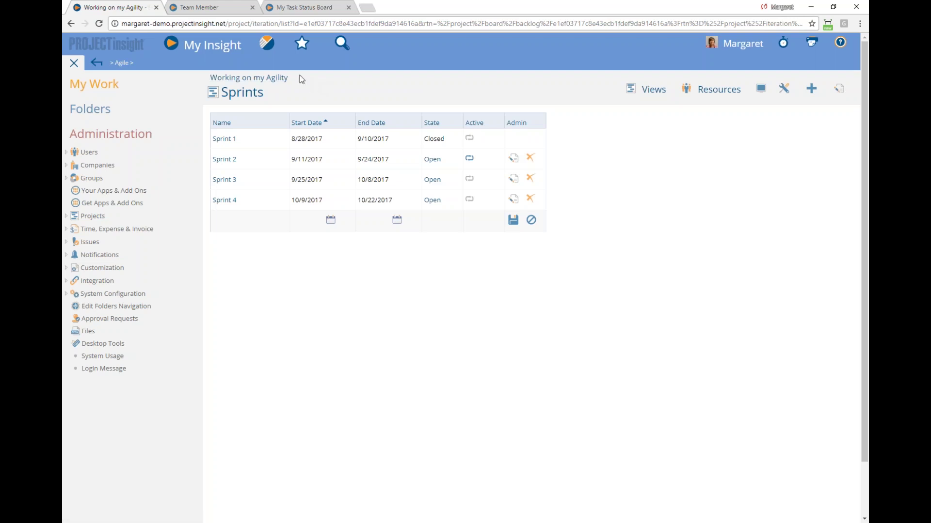
Open the Resource Allocation - Selected Dates report and examine the third resource's work by project, collapsing the breakdown again
left_click(266, 43)
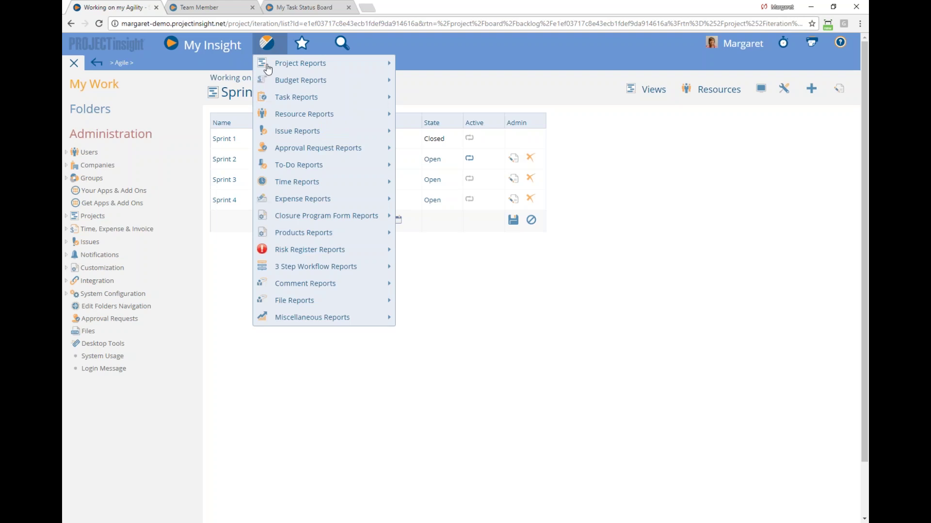
mouse_move(301, 118)
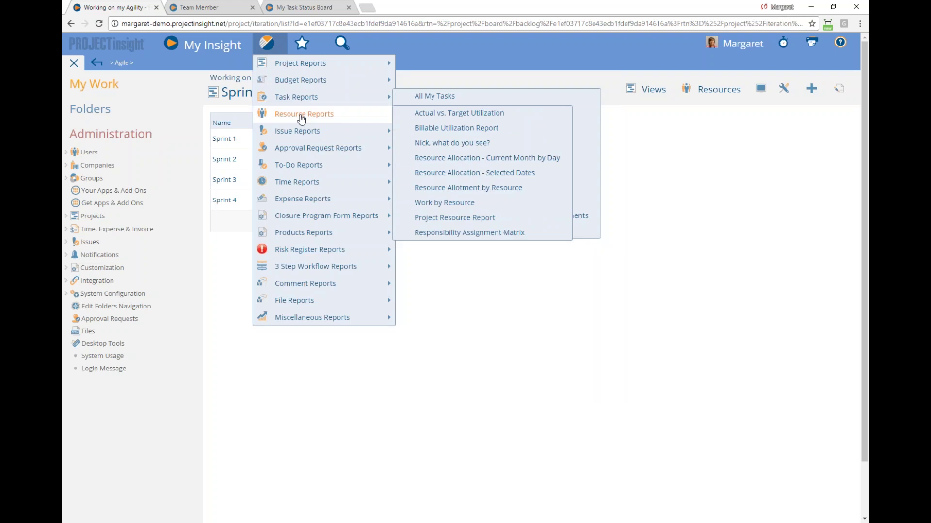
left_click(489, 179)
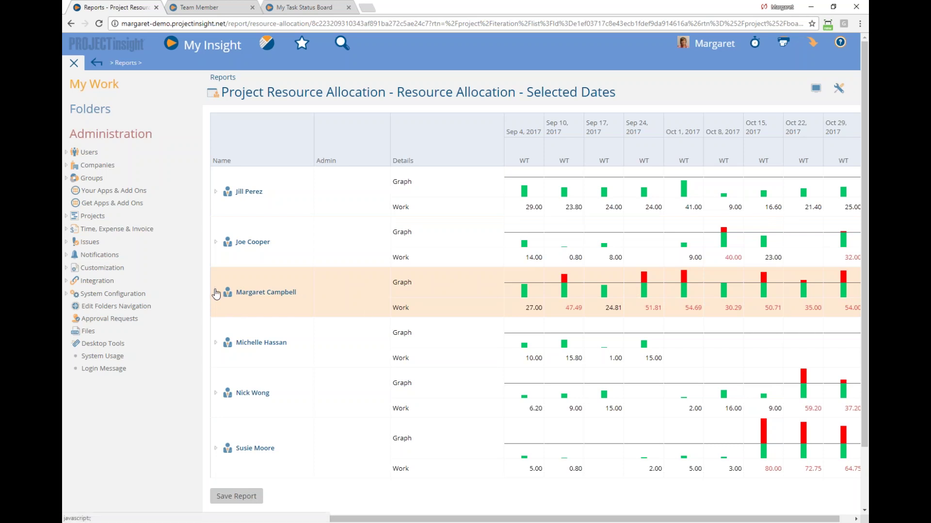
left_click(216, 293)
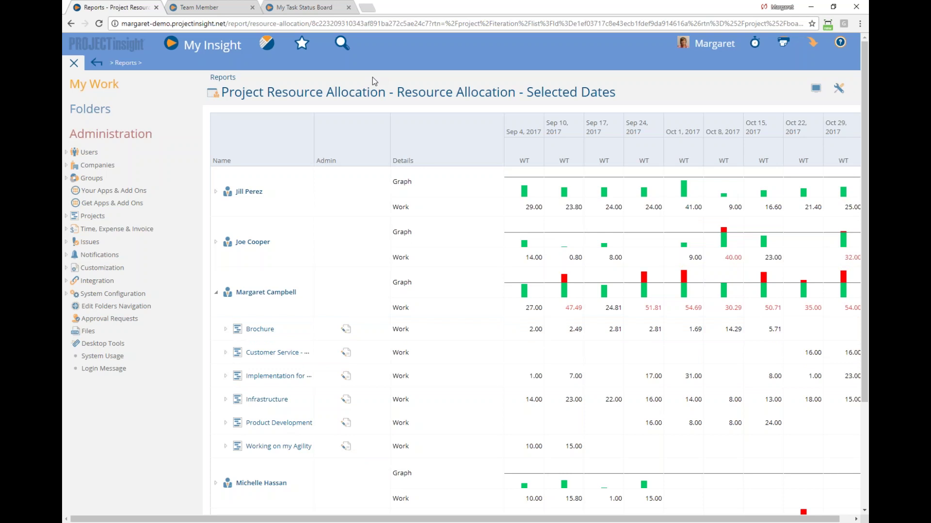
left_click(216, 293)
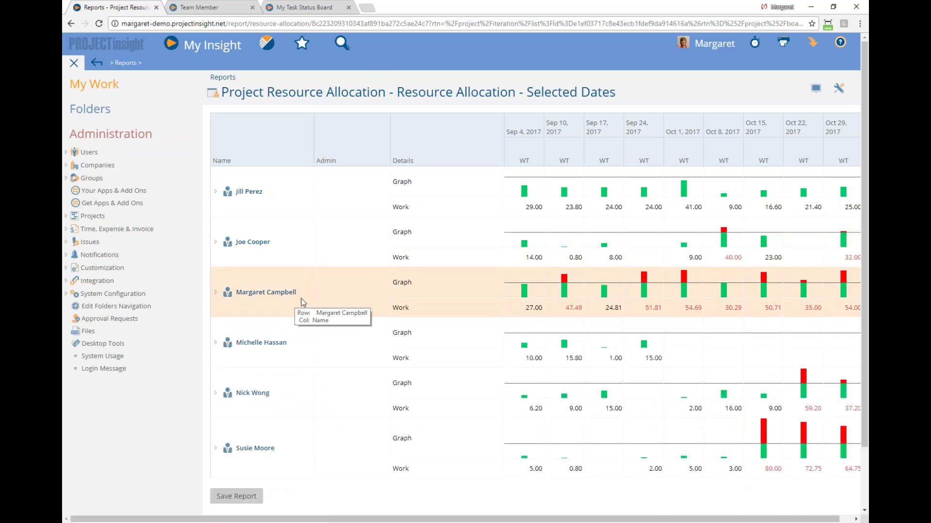